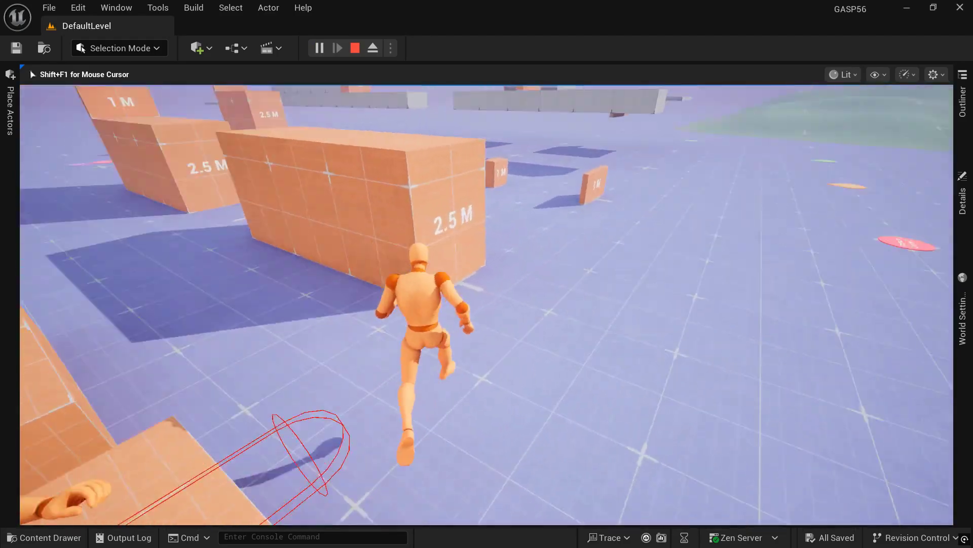
Step: Test-play the level by running and climbing over the 2.5 M blocks to observe the following NPC, and end the play session
key("space")
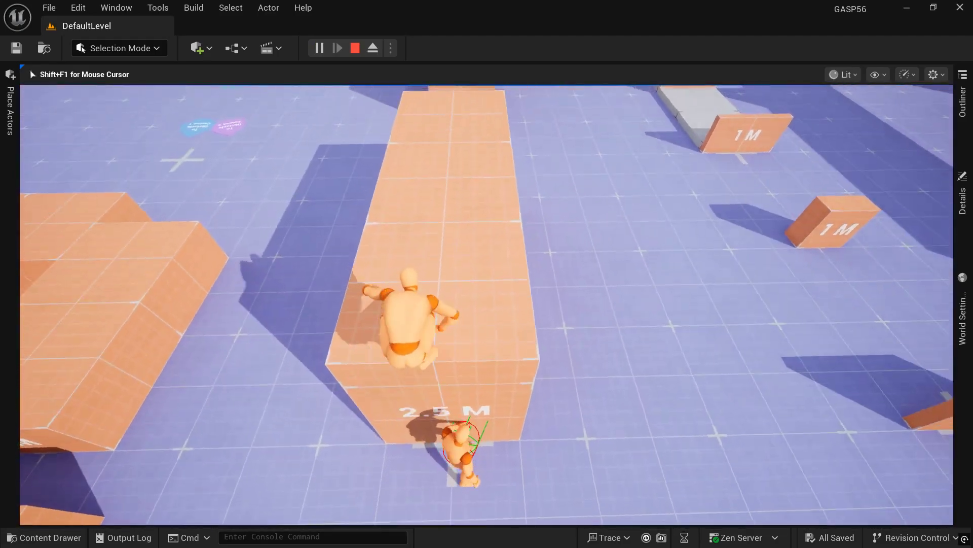
key("w")
key("w")
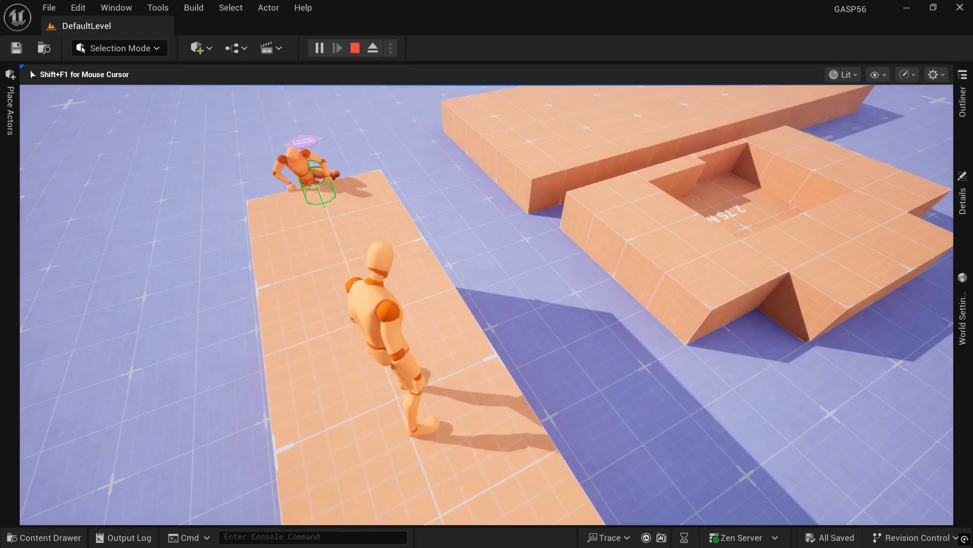
key("space")
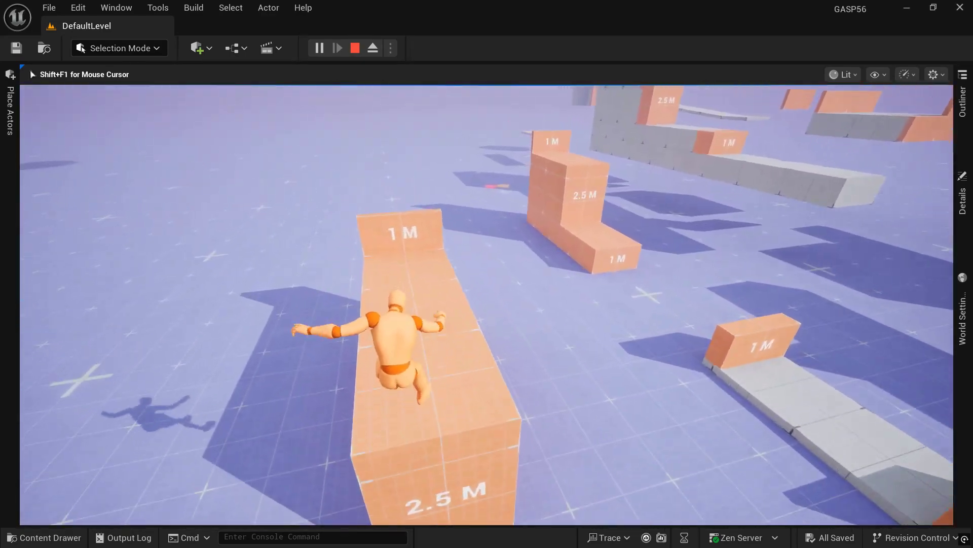
key("w")
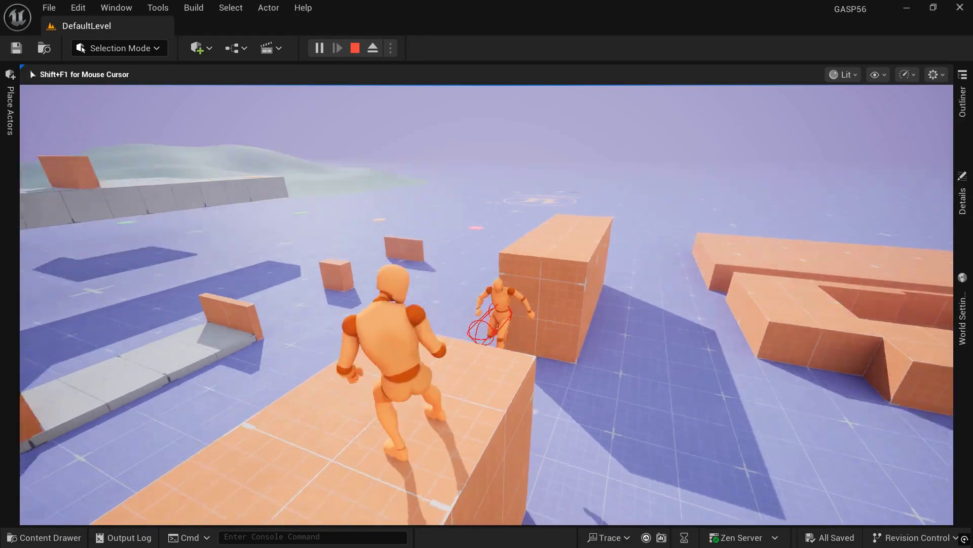
key("a")
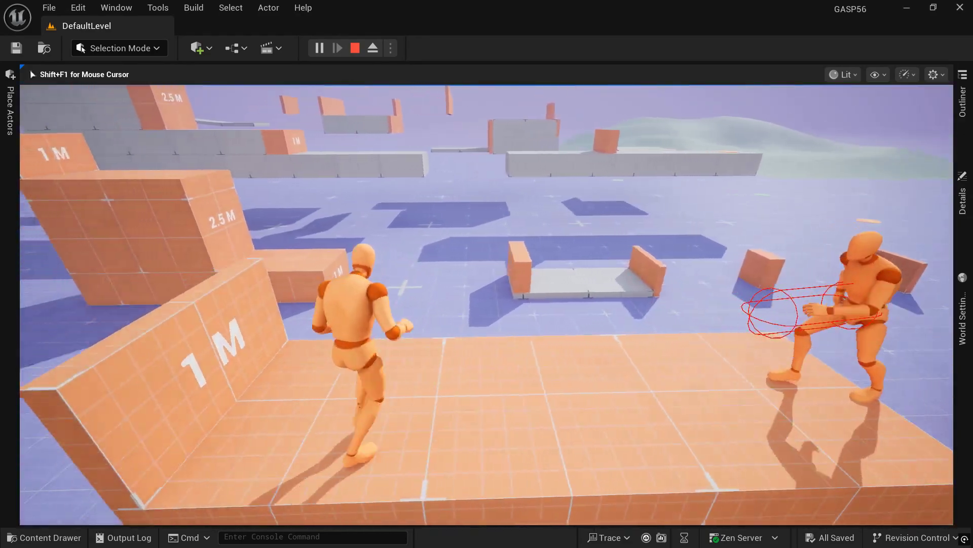
key("s")
key("s")
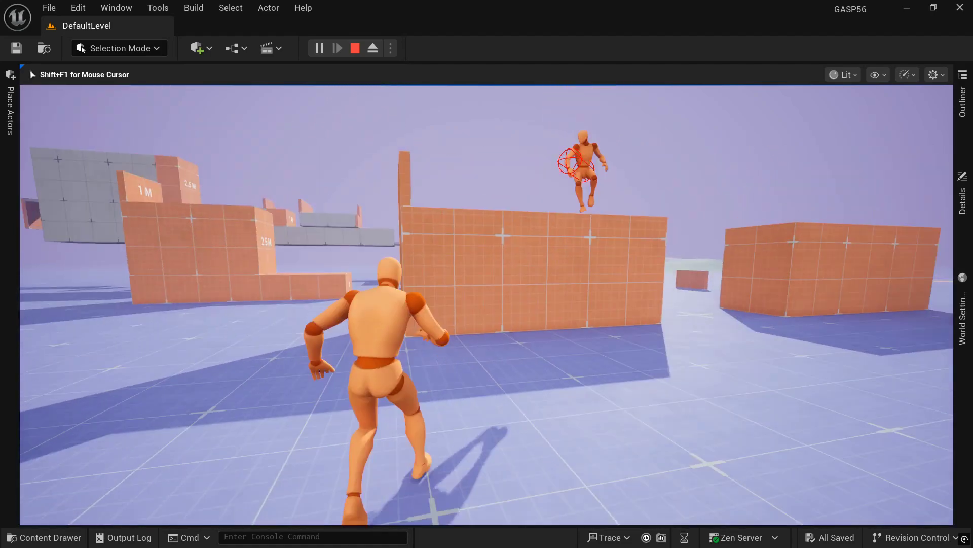
key("w")
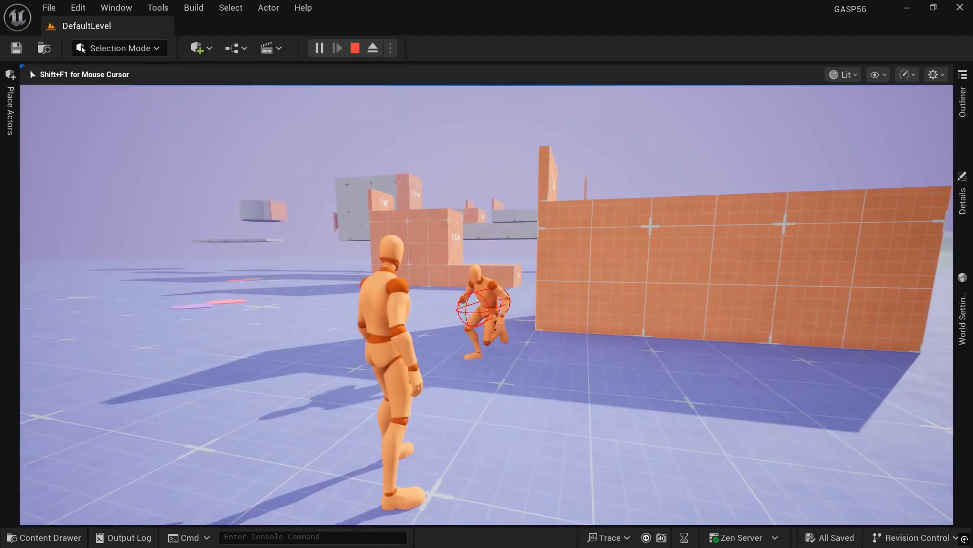
key("Escape")
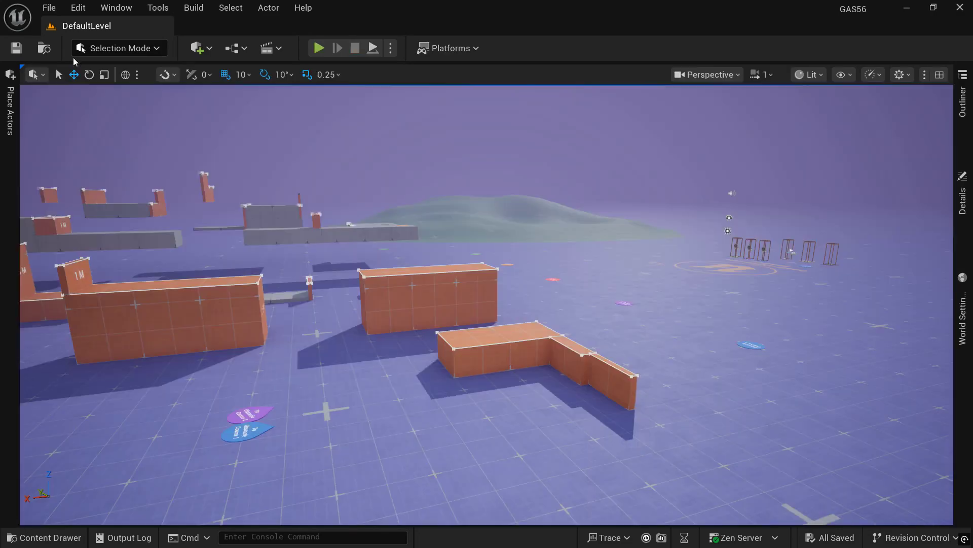
Step: Add a Nav Mesh Bounds Volume to the level and lower it onto the ground in front of the blocks
left_click(197, 49)
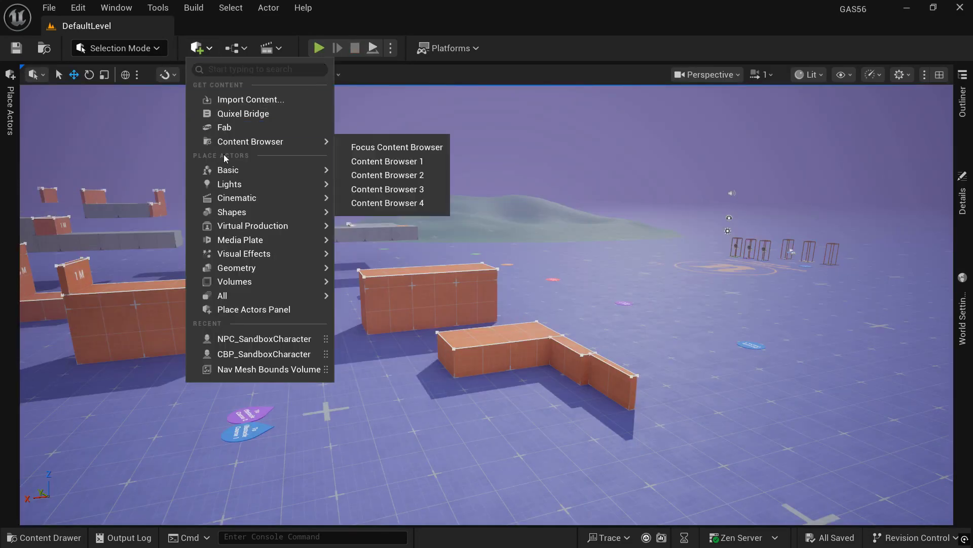
mouse_move(257, 281)
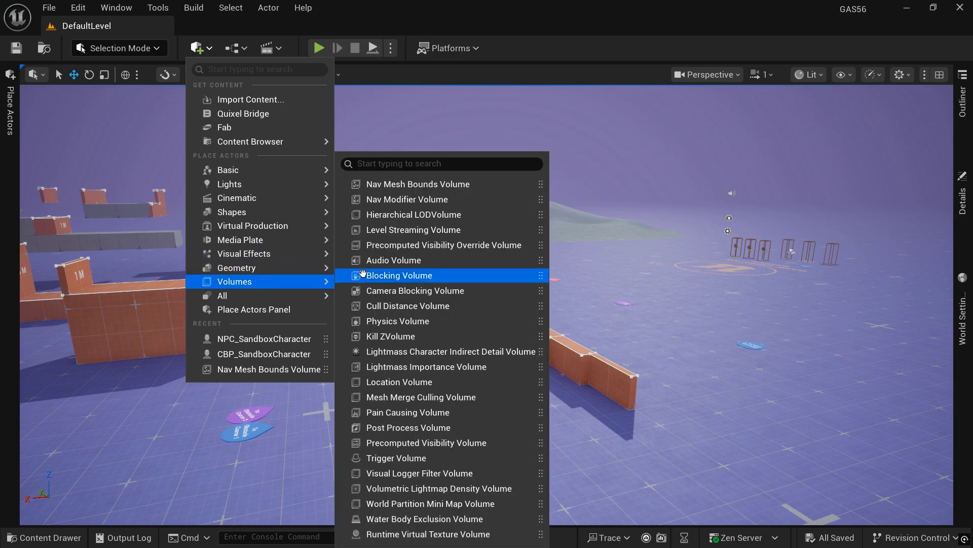
left_click(403, 184)
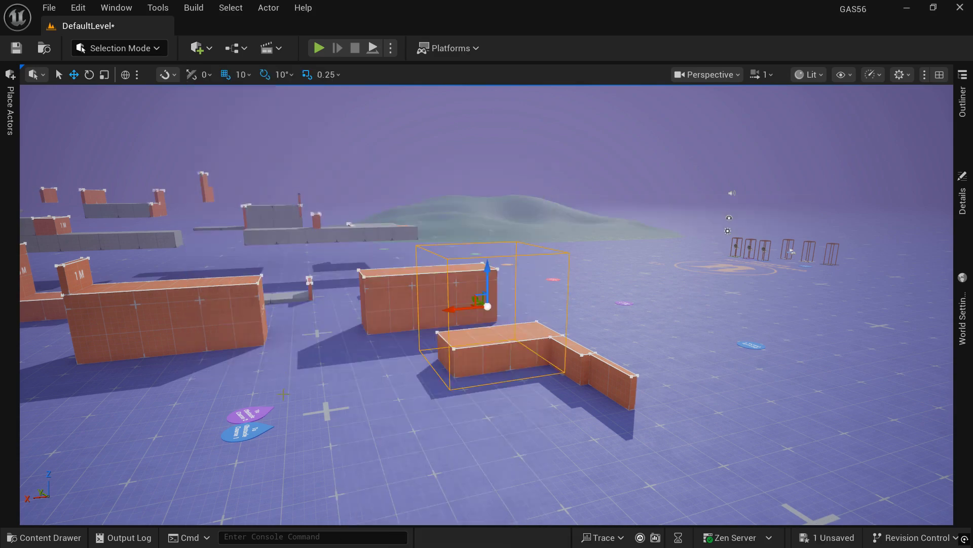
key("F11")
left_click_drag(494, 256, 498, 435)
scroll(499, 435, "down", 5)
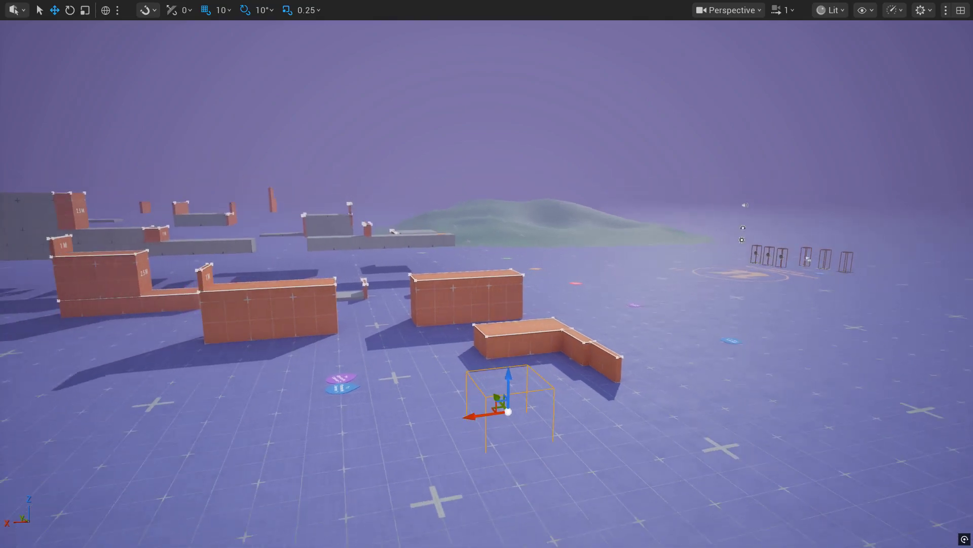
Step: Scale the navigation volume along its Y axis into a long strip beside the L-shaped low block
right_click_drag(396, 391, 501, 418)
key("a")
key("r")
left_click_drag(398, 311, 289, 299)
key("w")
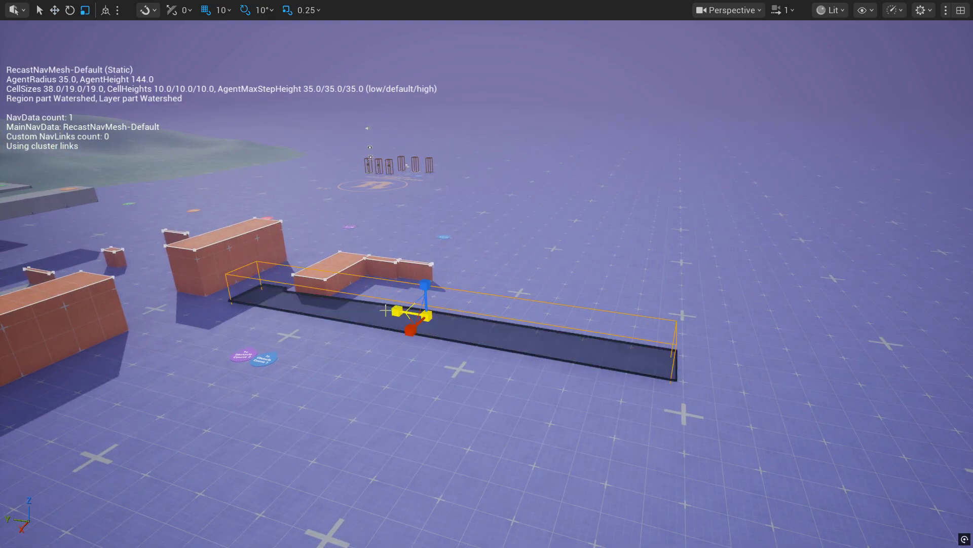
Step: Widen the navigation volume along its X axis so it covers a broad ground area around the L-shaped block
left_click_drag(393, 310, 294, 389)
key("r")
key("d")
right_click_drag(379, 325, 249, 337)
key("s")
key("w")
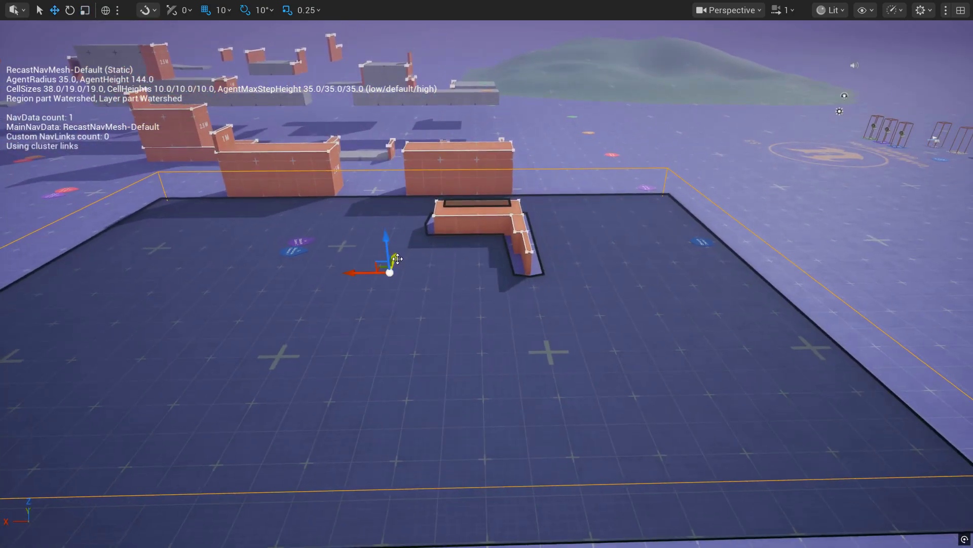
Step: Move and resize the navigation volume so it encloses the L-shaped block and the two tall blocks behind it
left_click_drag(399, 260, 403, 216)
key("r")
right_click_drag(405, 218, 470, 191)
key("w")
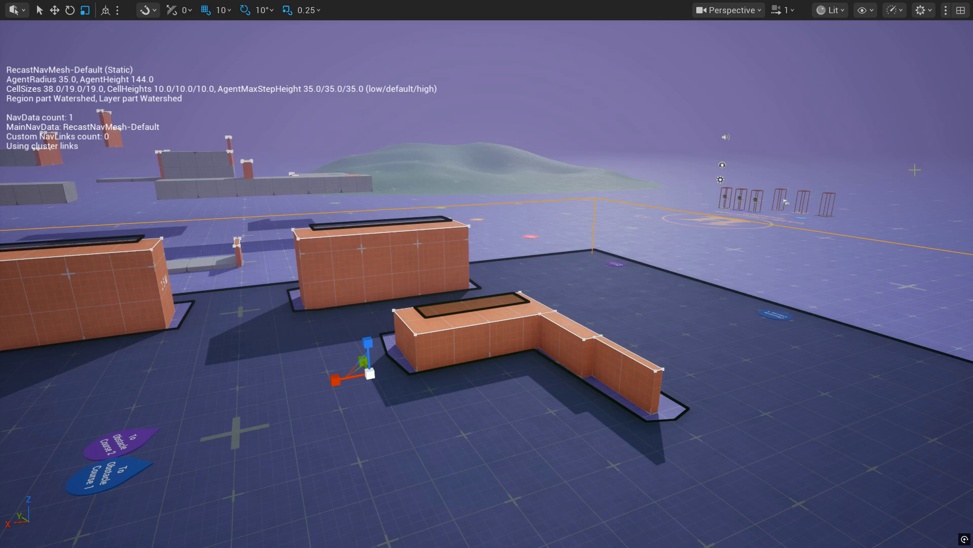
right_click_drag(405, 218, 360, 212)
key("d")
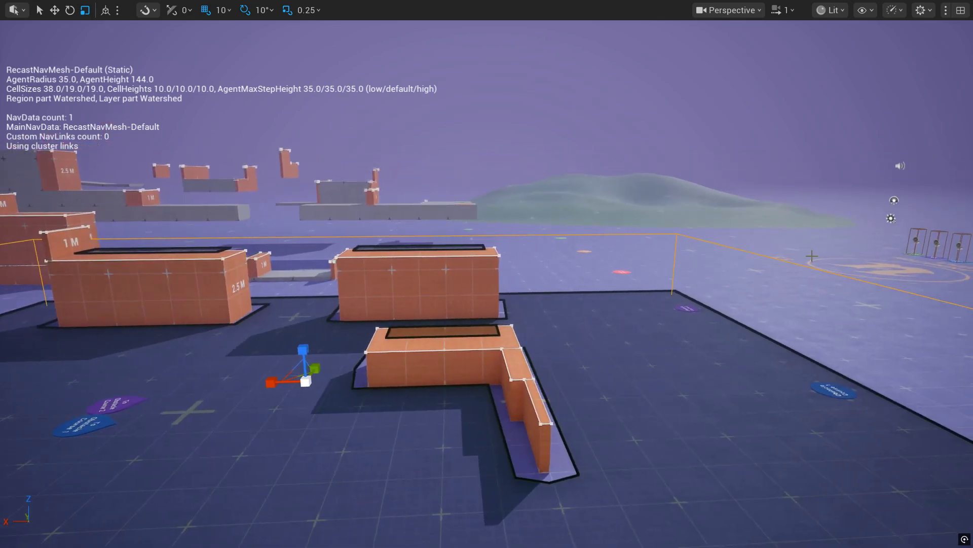
Step: Search the level's actors for "recast" and select RecastNavMesh-Default
key("F11")
left_click(966, 122)
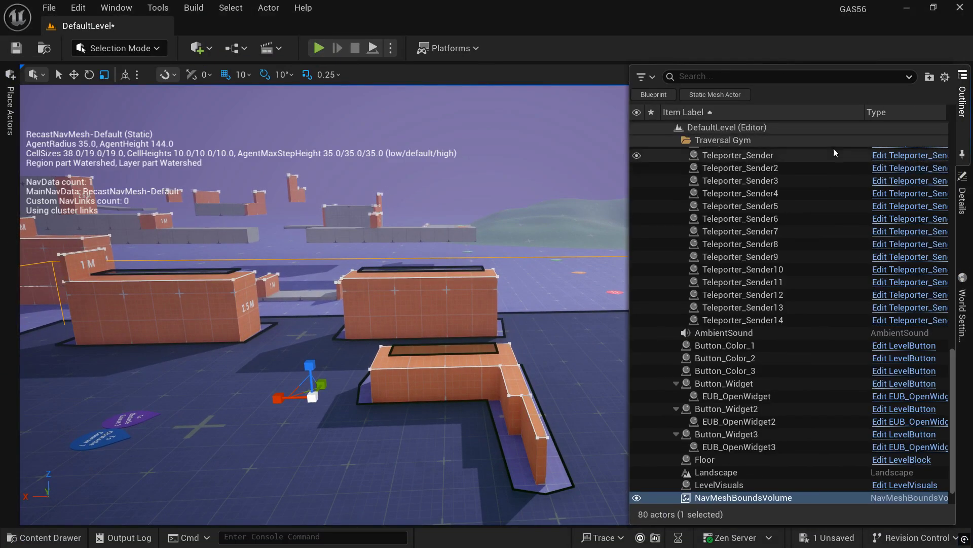
type("recast")
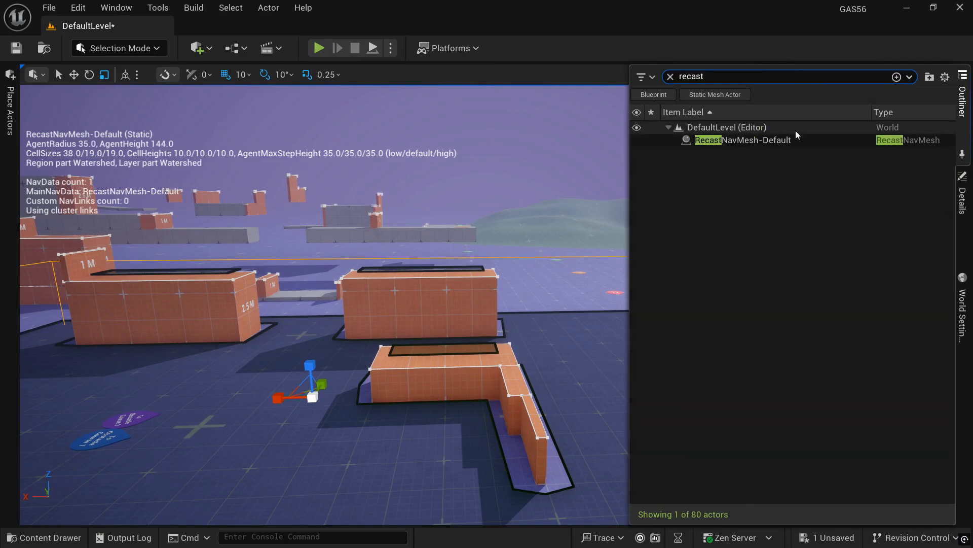
key("Return")
right_click_drag(354, 352, 354, 351)
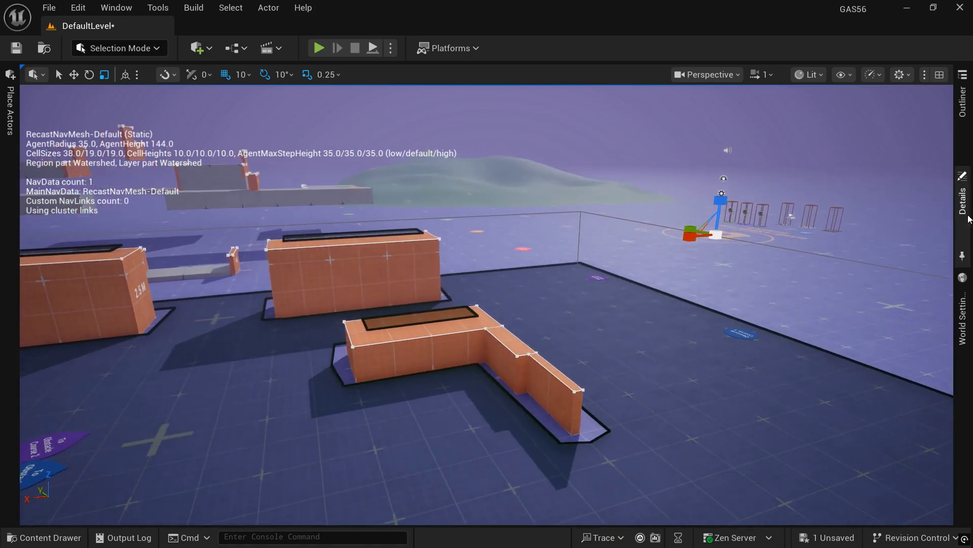
Step: Filter the RecastNavMesh-Default properties by "nav link" and enable Generate Nav Links
left_click(967, 213)
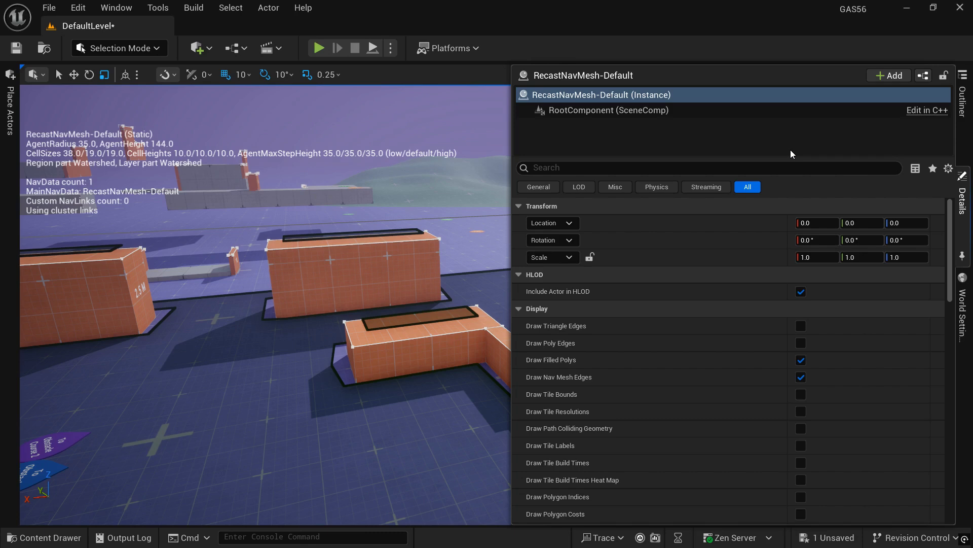
left_click(796, 169)
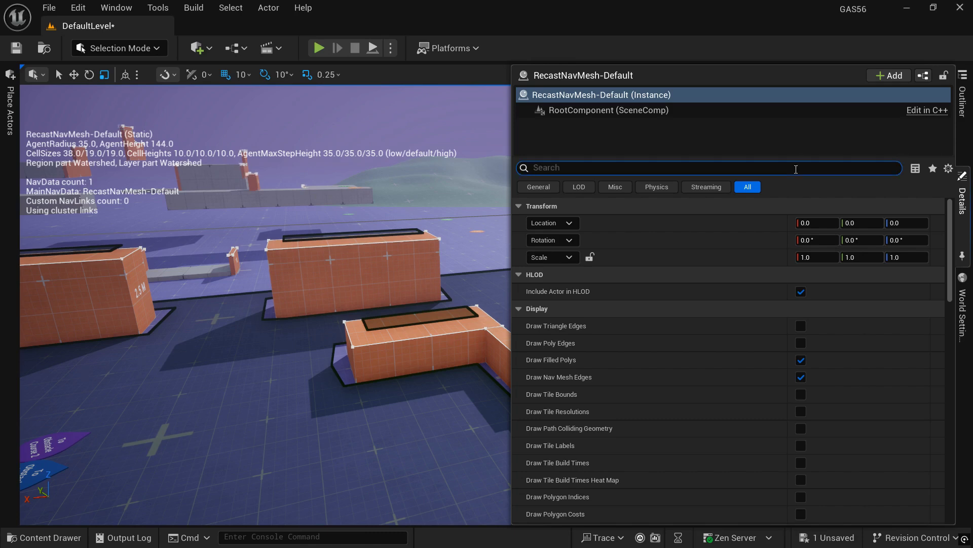
type("nav link")
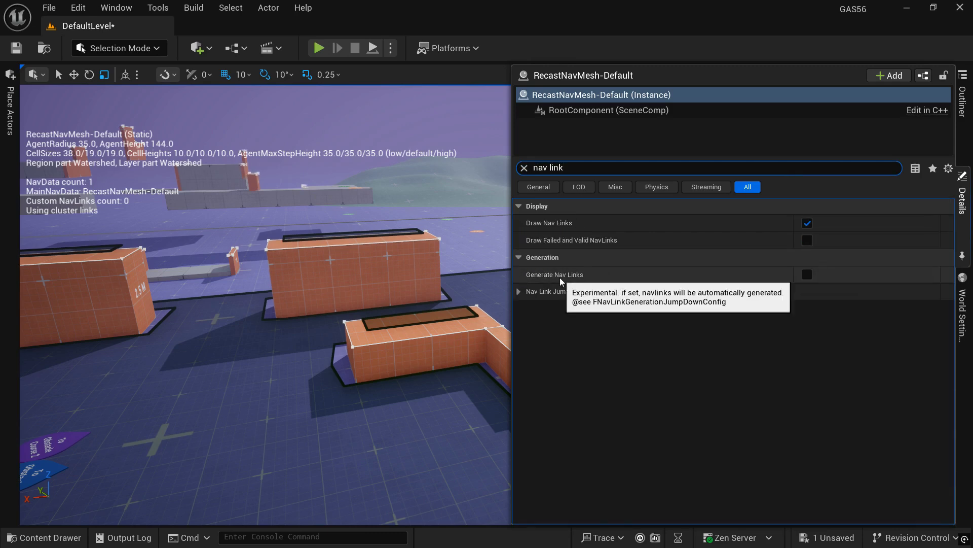
left_click(808, 274)
Step: Filter the RecastNavMesh-Default properties by "link" to show all Nav Link Jump Down Config settings
key("alt+Tab")
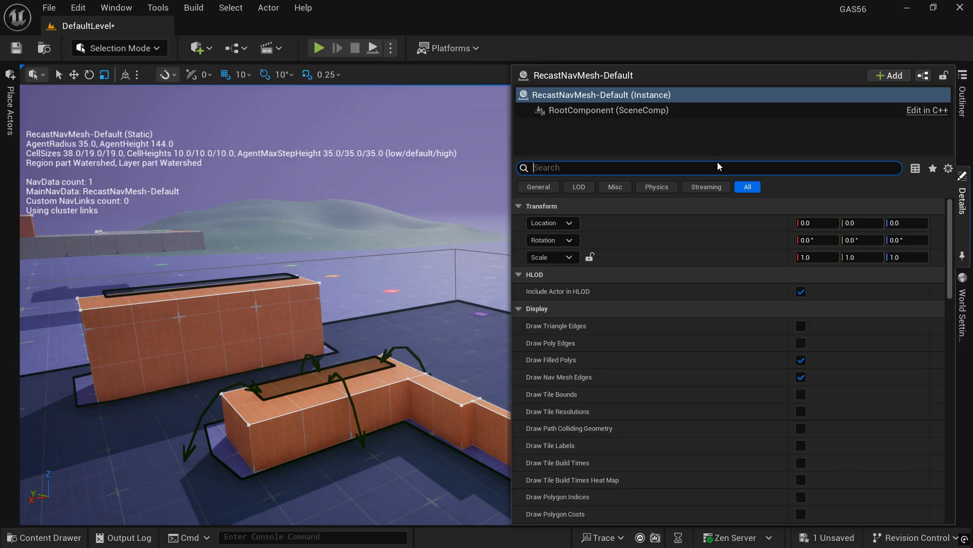
type("link")
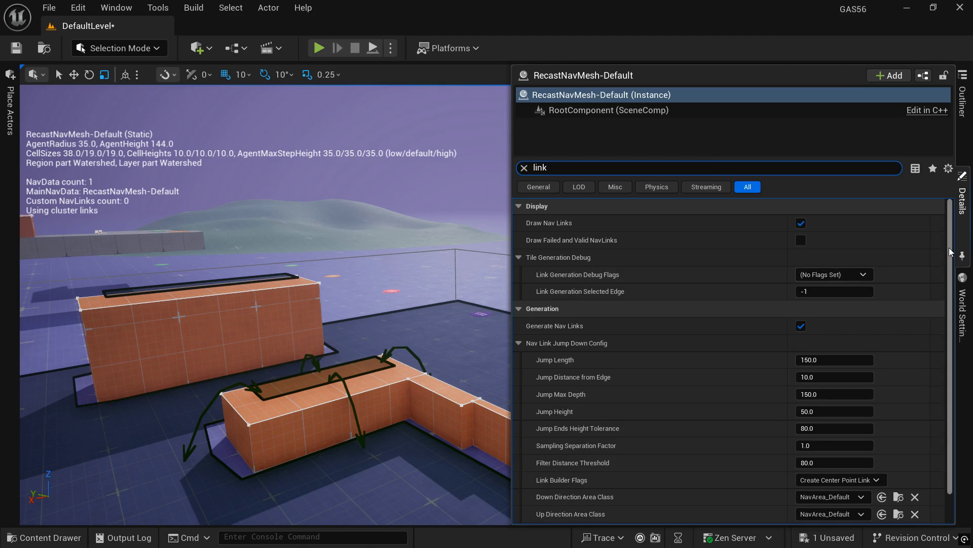
scroll(951, 276, "down", 1)
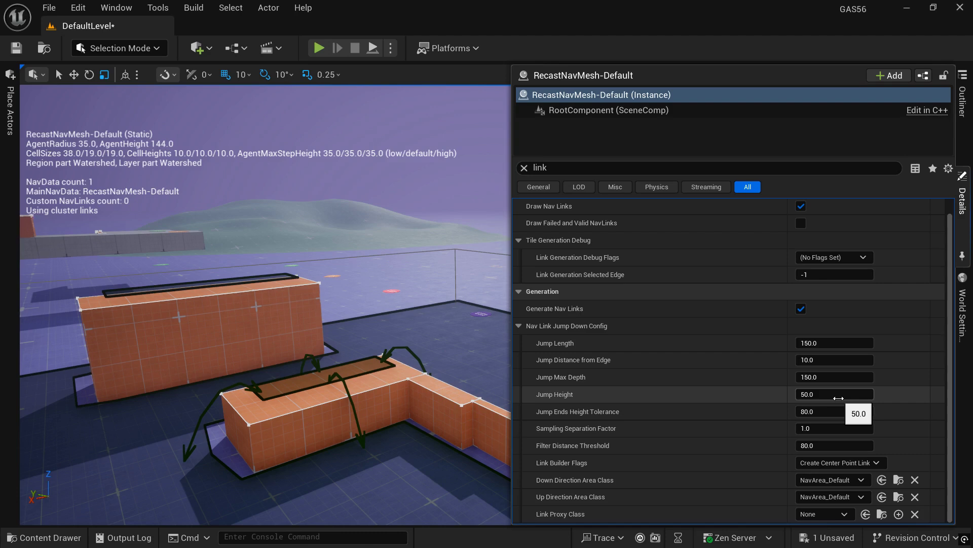
Step: Try a Jump Distance from Edge of 80 and set it back to 10
left_click(838, 361)
type("80")
key("Return")
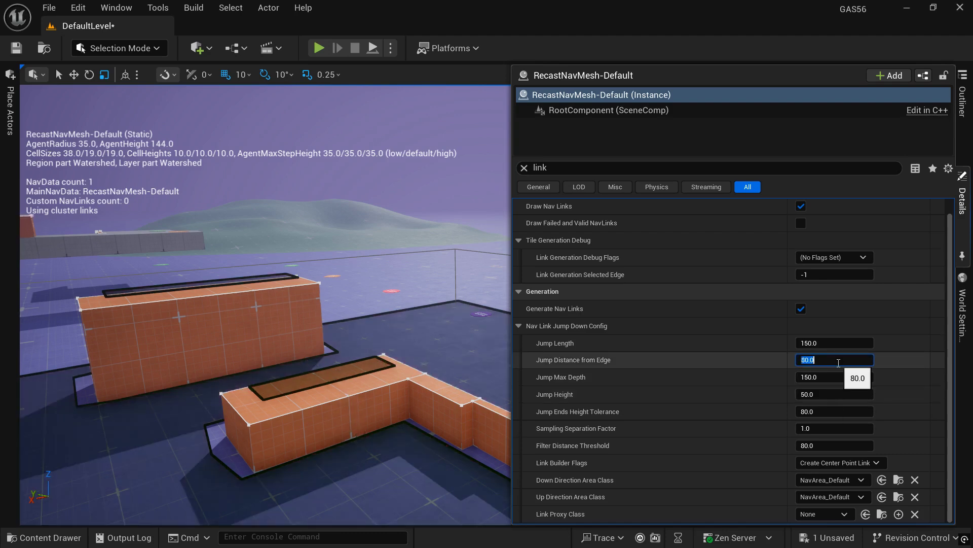
type("10")
key("Return")
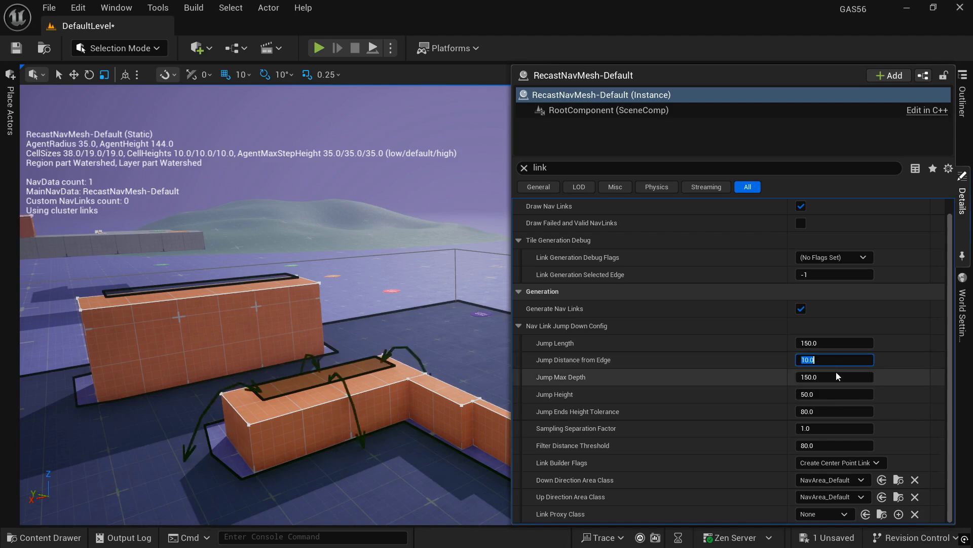
Step: Set the Jump Height of the nav link jump-down configuration to 120
left_click(845, 409)
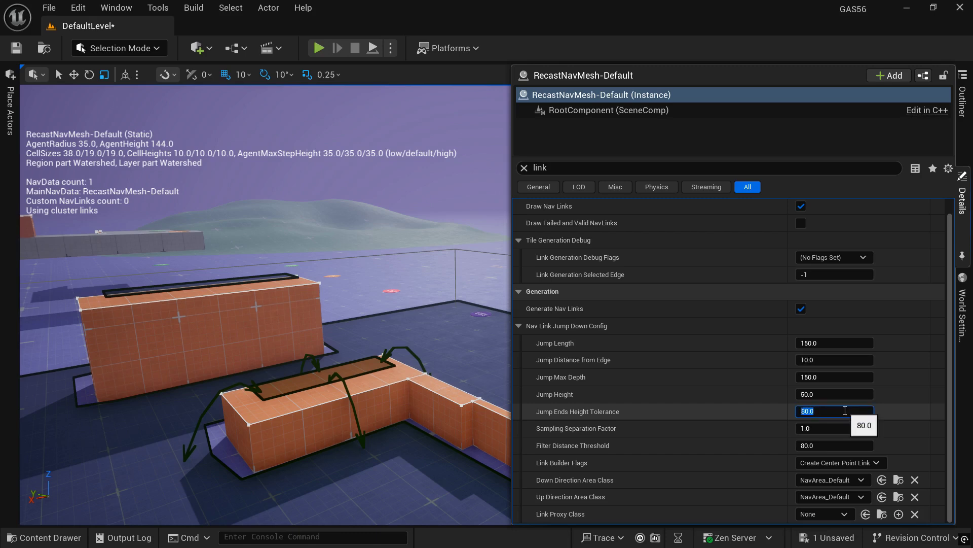
left_click(835, 394)
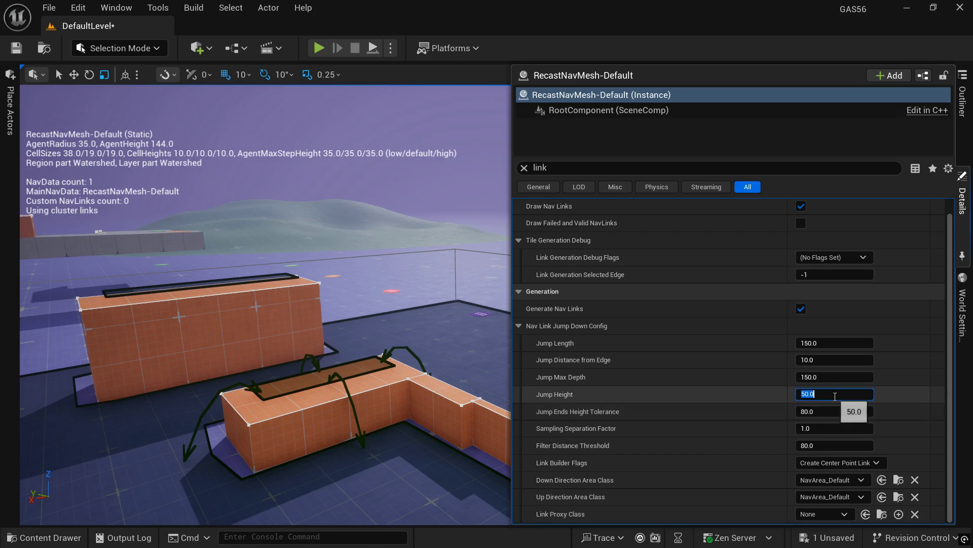
key("Return")
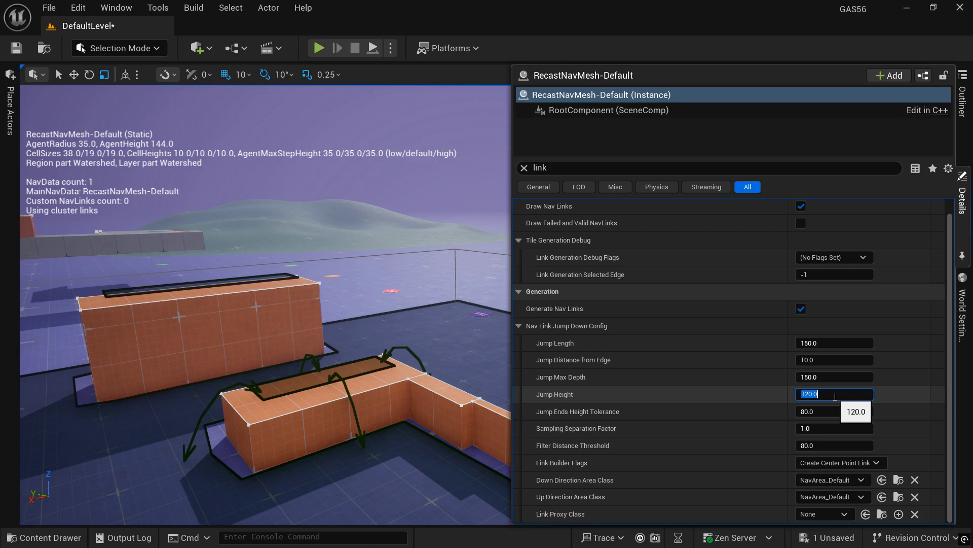
Step: Tune Jump Ends Height Tolerance by trying 100, 200, 150 and 120, and settle on 130
left_click(829, 412)
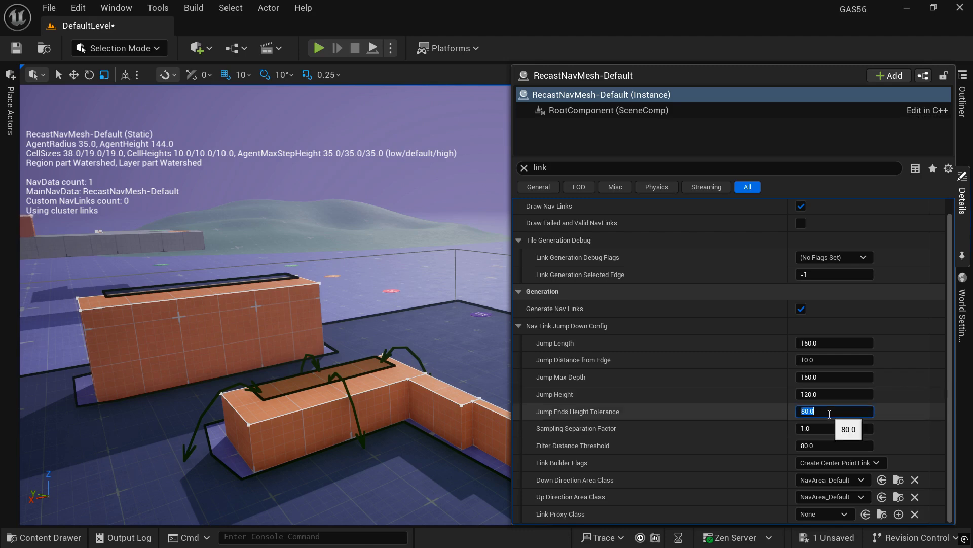
type("100")
key("Return")
key("Return")
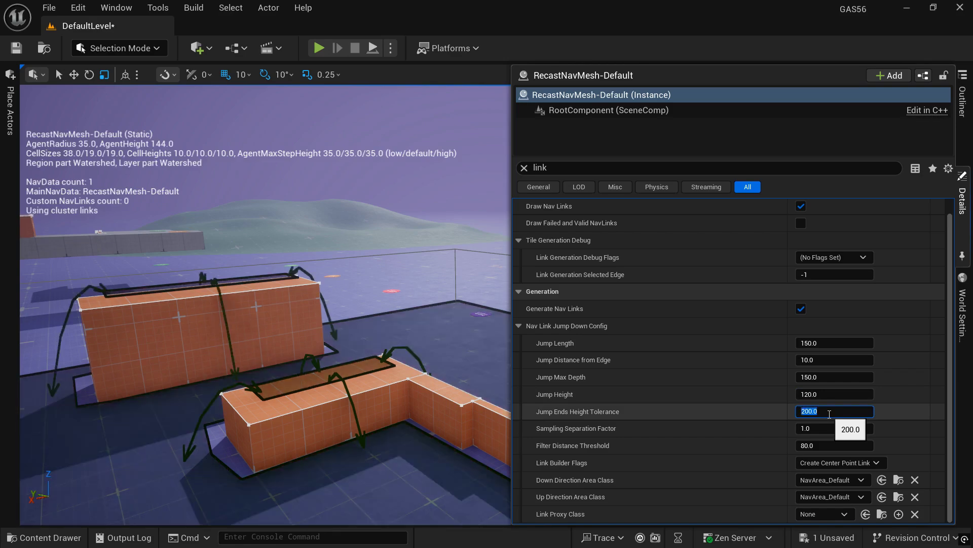
type("150")
key("Return")
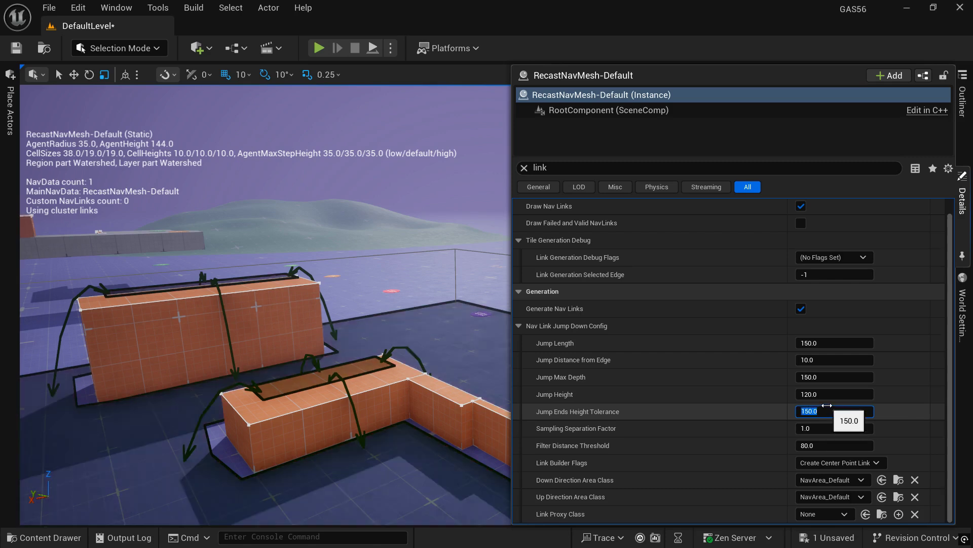
type("120")
key("Return")
type("130")
key("Return")
Step: Reduce the Jump Height in stages through 100, 80 and 50 to 30
left_click(826, 394)
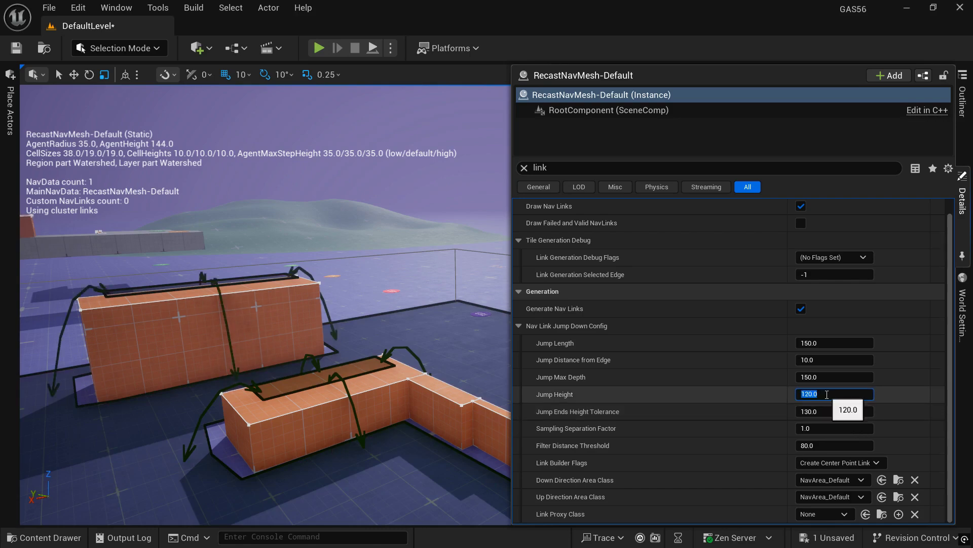
type("100")
key("Return")
type("80")
key("Return")
type("50")
key("Return")
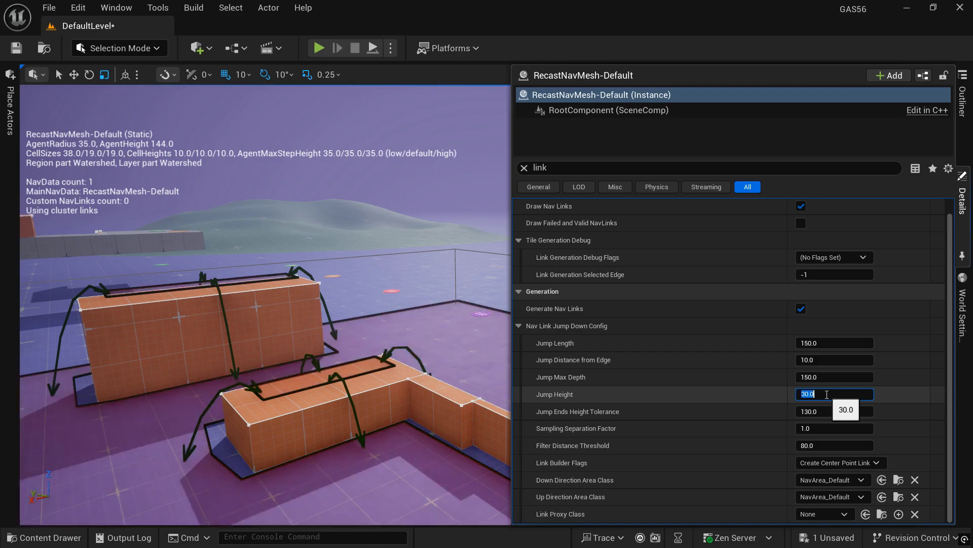
Step: Try Jump Heights of 0 and 20 for the nav link jump-down configuration and settle on 50
type("0")
key("Return")
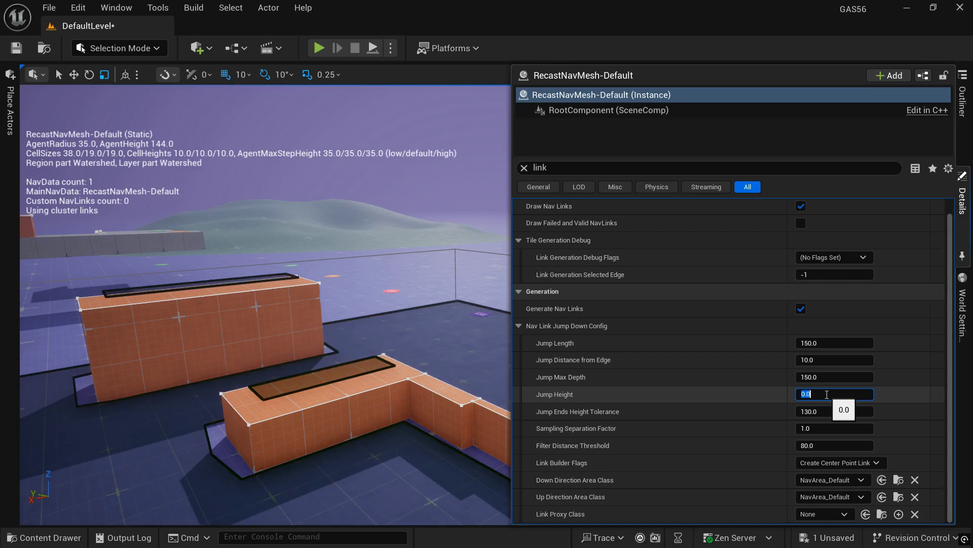
type("20")
key("Return")
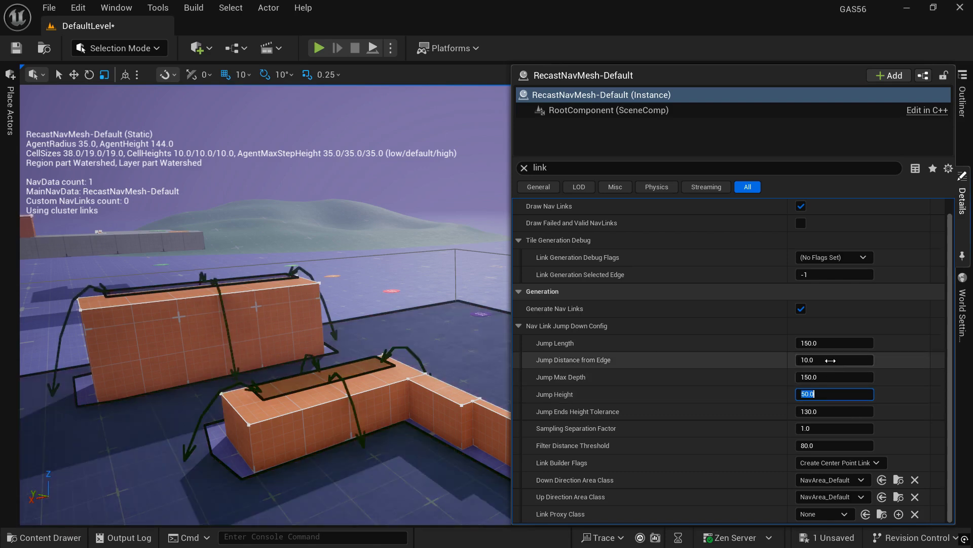
Step: Move and enlarge the nav mesh bounds volume so it also covers the neighbouring obstacle blocks
mouse_move(205, 387)
right_mouse_down()
mouse_move(154, 385)
mouse_move(205, 396)
mouse_move(170, 391)
mouse_move(177, 387)
mouse_move(119, 369)
mouse_move(224, 380)
right_mouse_up()
key("s")
key("d")
key("w")
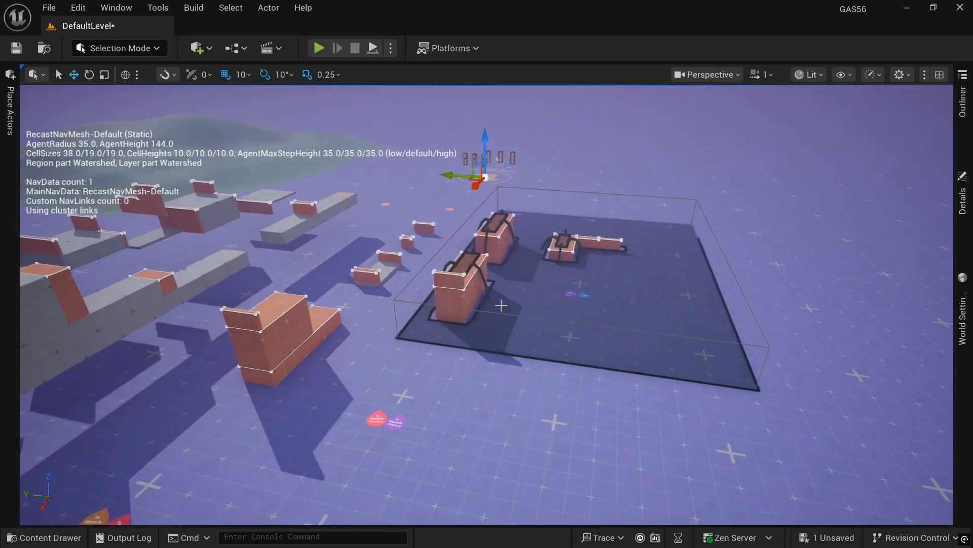
left_click(439, 248)
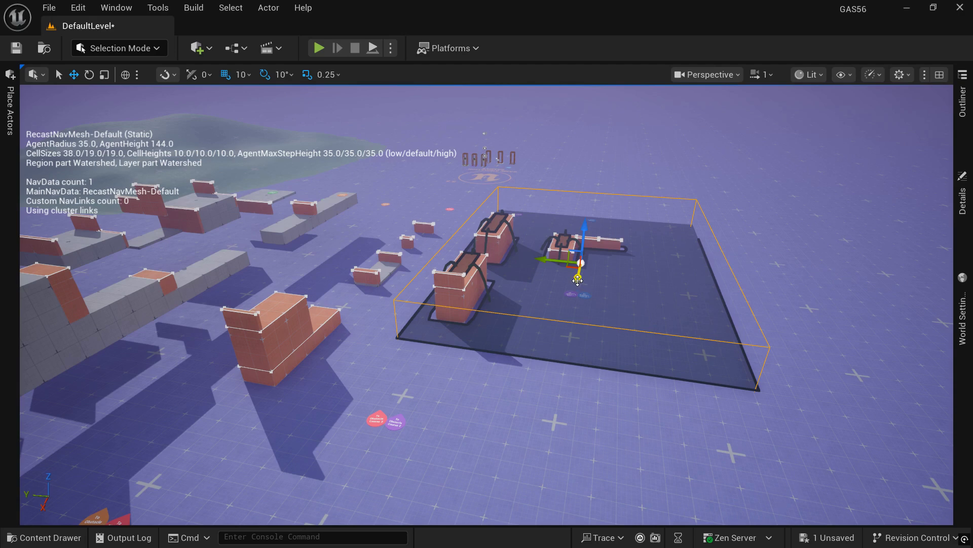
left_click_drag(578, 279, 577, 328)
key("r")
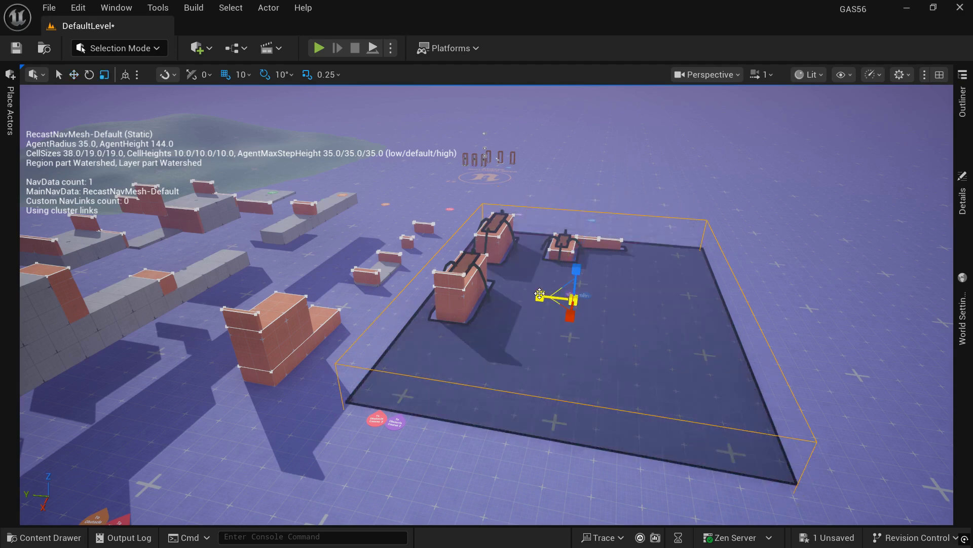
left_click_drag(540, 295, 500, 293)
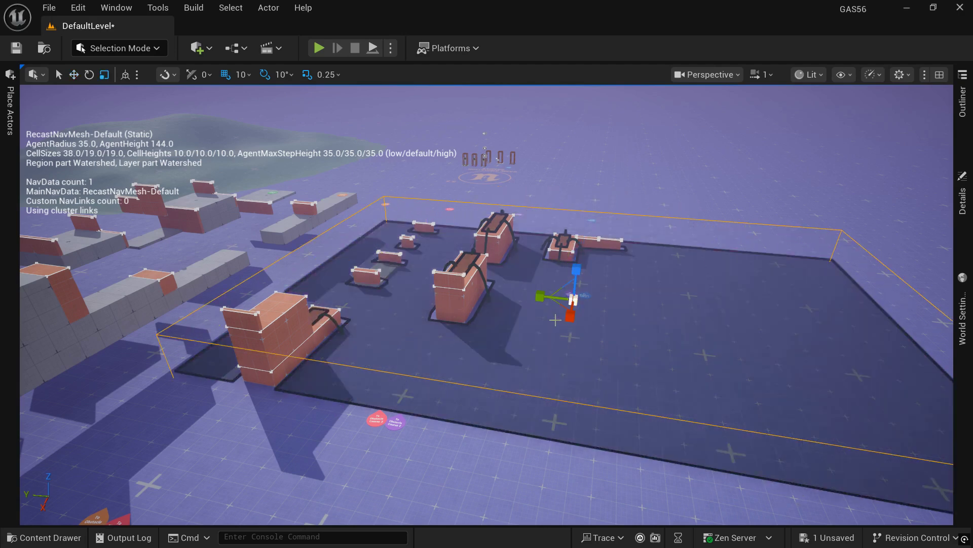
mouse_move(584, 268)
left_mouse_down()
mouse_move(586, 252)
mouse_move(576, 267)
mouse_move(576, 256)
left_mouse_up()
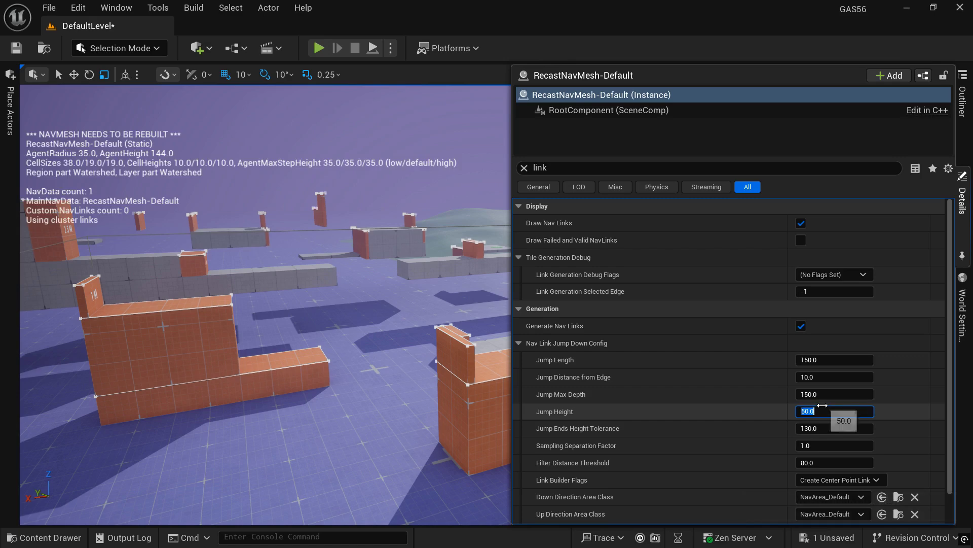
Step: Set the Jump Height to 80, try 100, 200 and 500, and undo back to 80
left_click(822, 411)
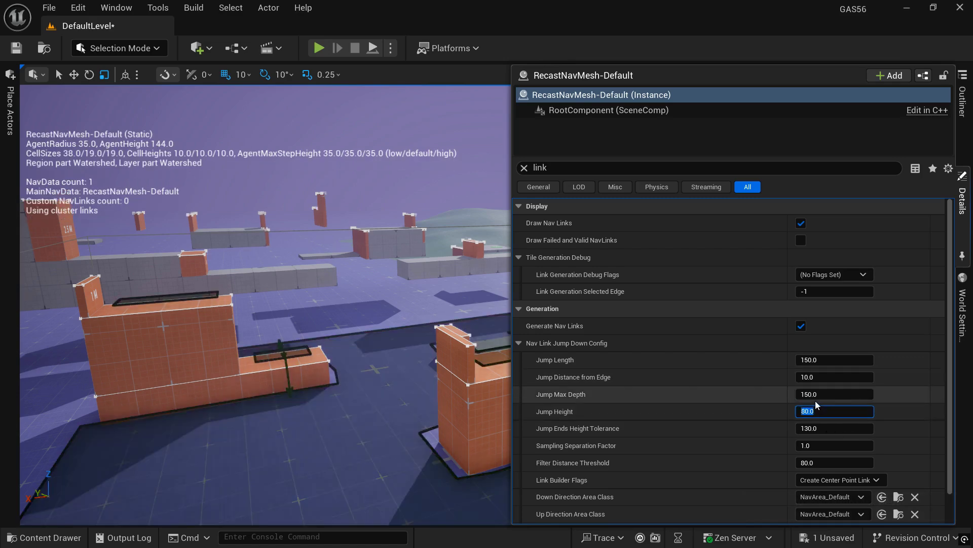
type("100")
key("Return")
type("200")
key("Return")
type("500")
key("Return")
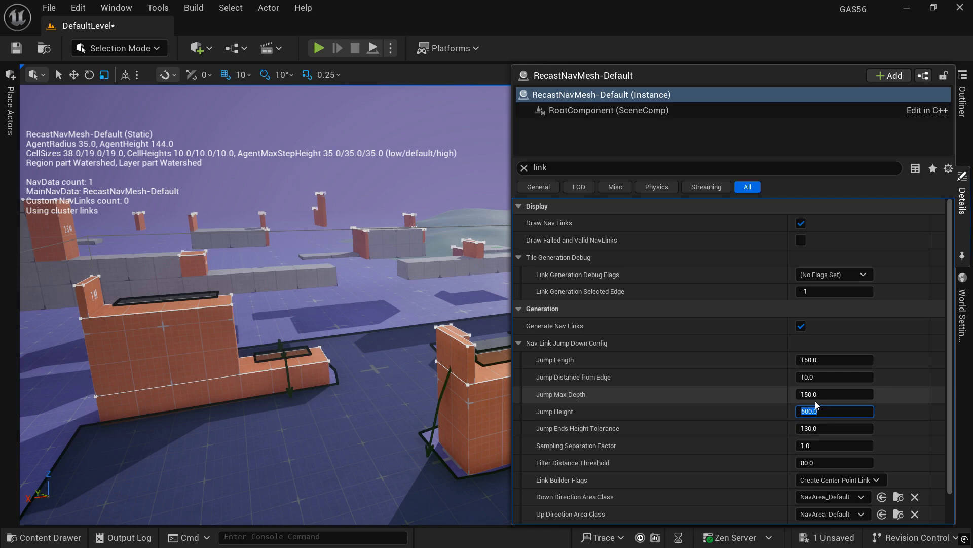
key("ctrl+z")
key("ctrl+z")
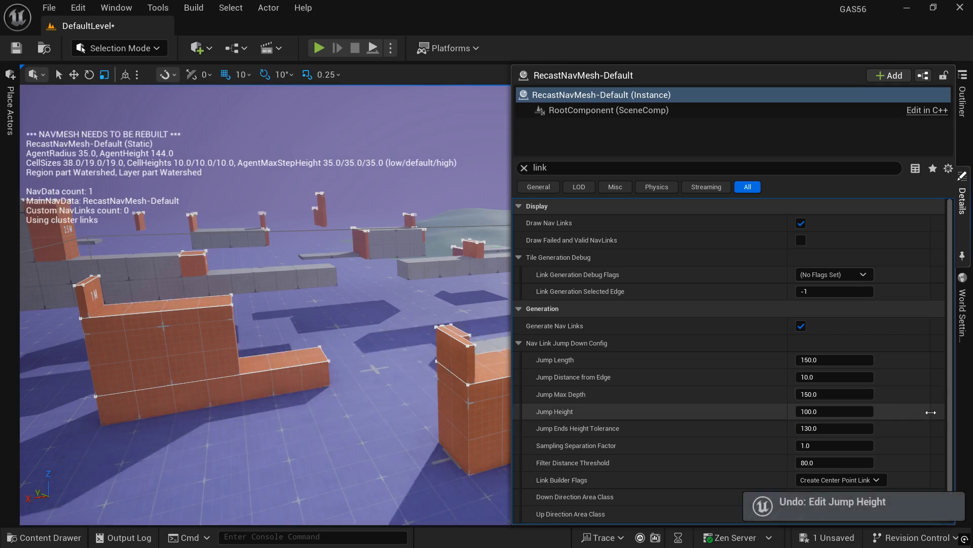
key("ctrl+z")
Step: Set the Jump Ends Height Tolerance of the nav link jump-down configuration to 150
left_click(863, 428)
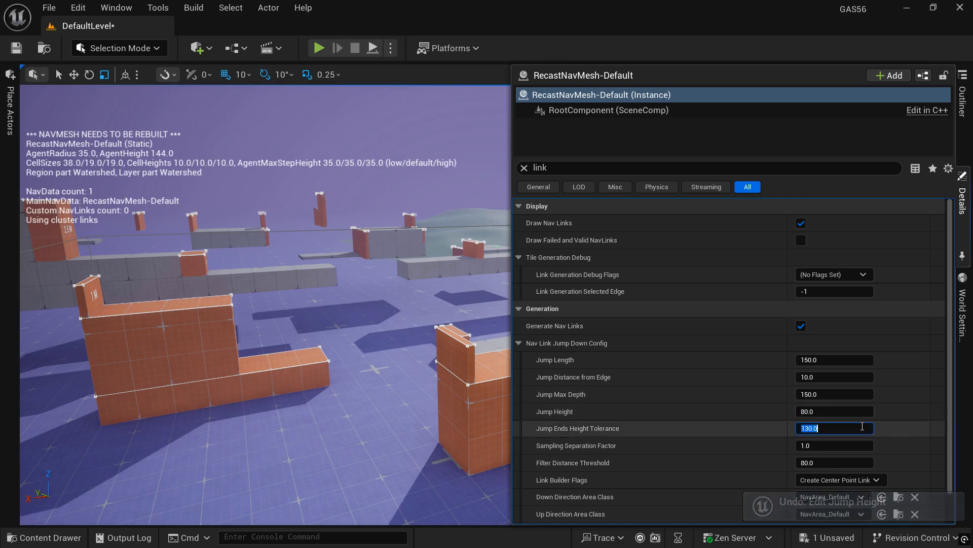
type("150")
key("Return")
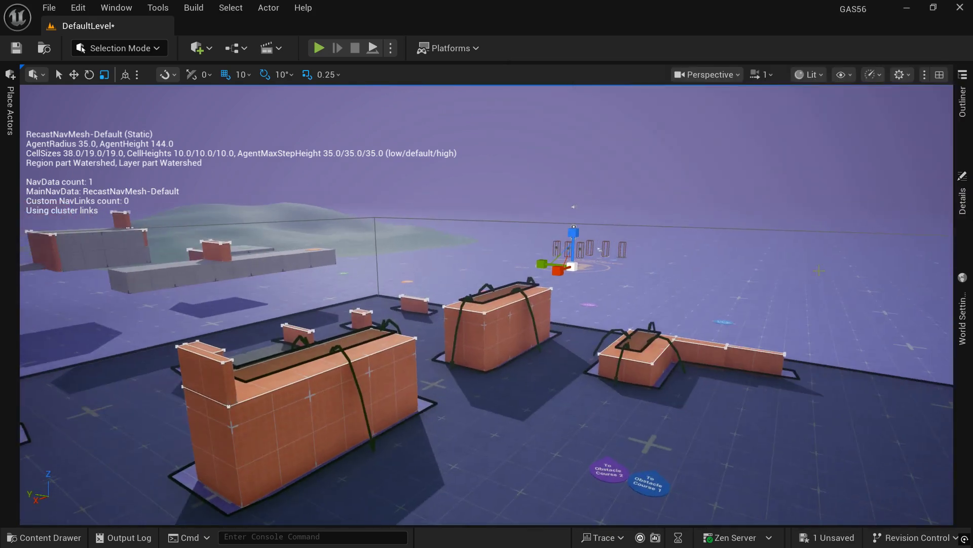
Step: Try Jump Ends Height Tolerance values of 200, 300 and 500, and undo these changes back to 150
left_click(962, 200)
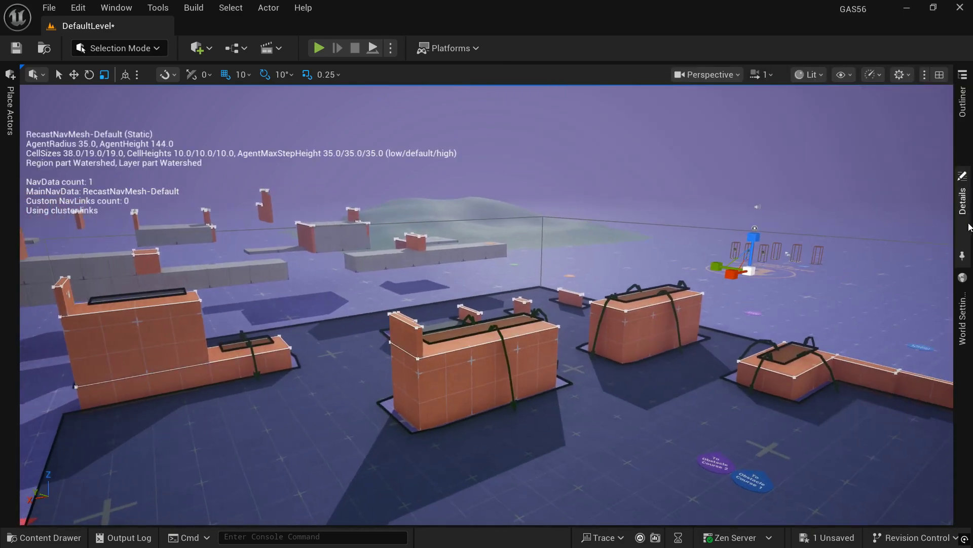
left_click(968, 222)
left_click(858, 430)
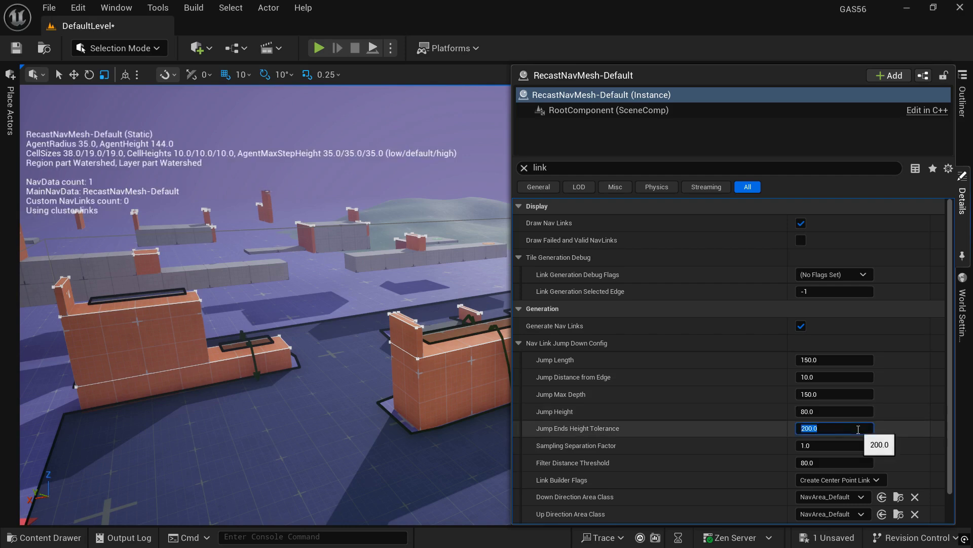
type("300")
key("Return")
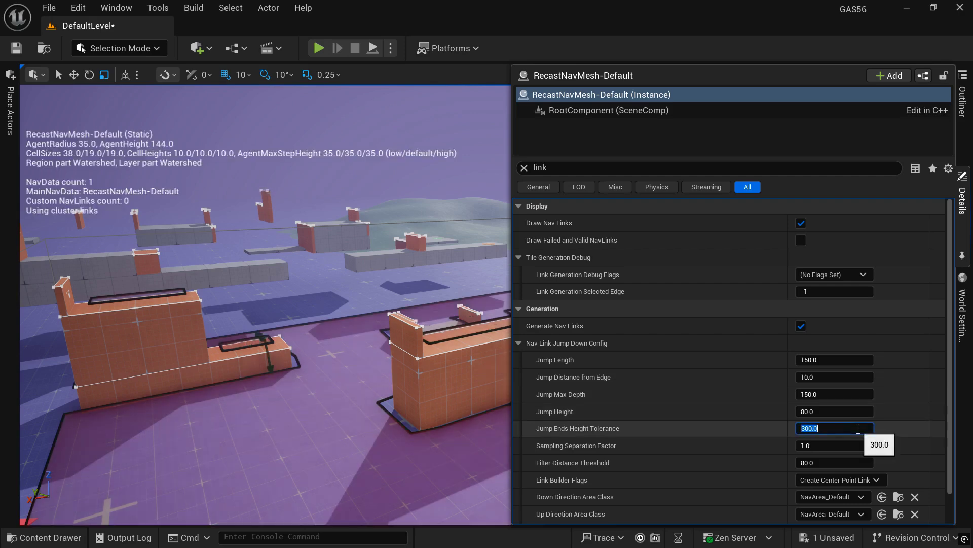
type("500")
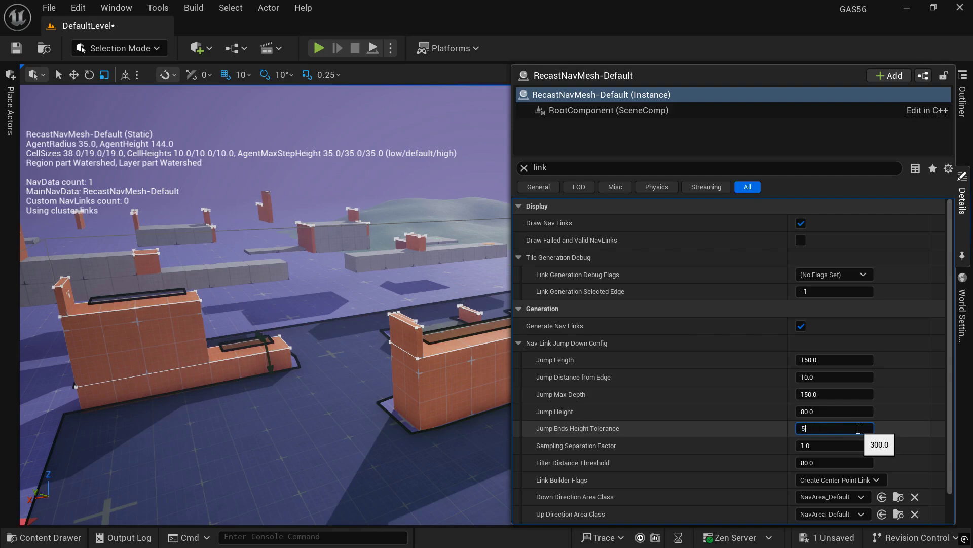
key("Return")
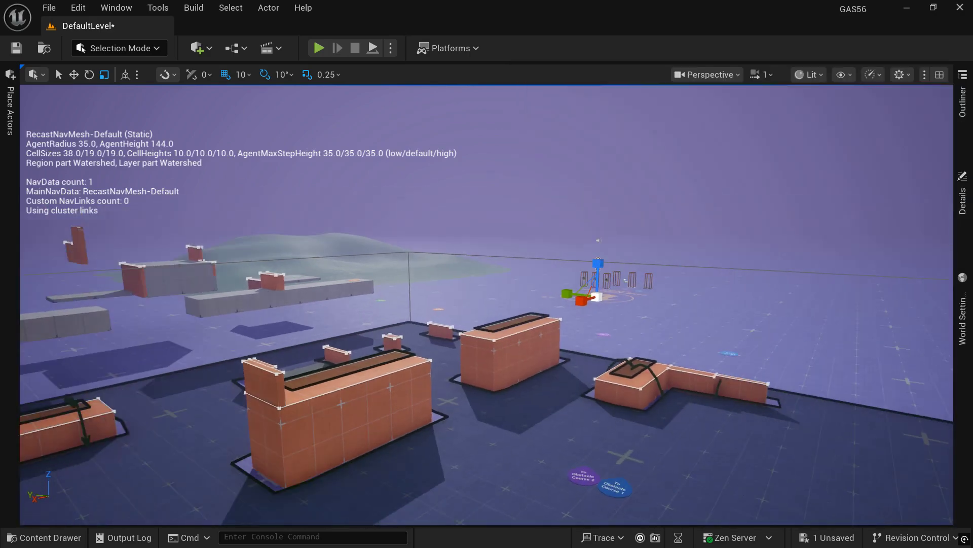
key("ctrl+z")
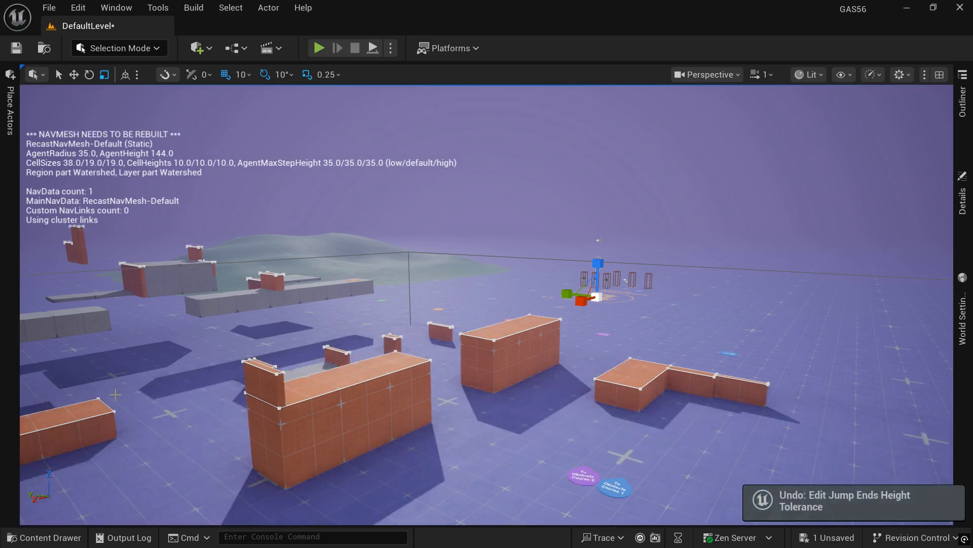
Step: Try a Jump Ends Height Tolerance of 120 and set it back to 150
left_click(962, 201)
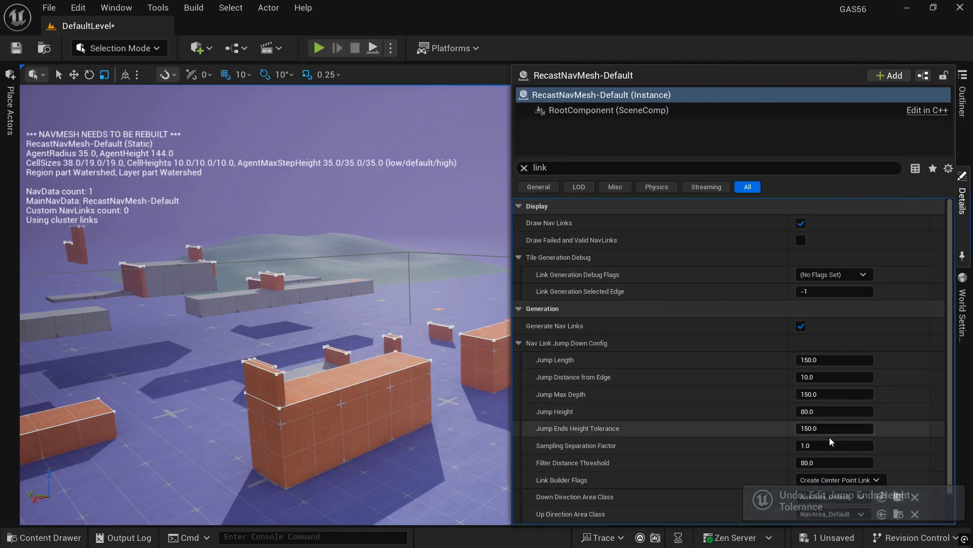
left_click(825, 429)
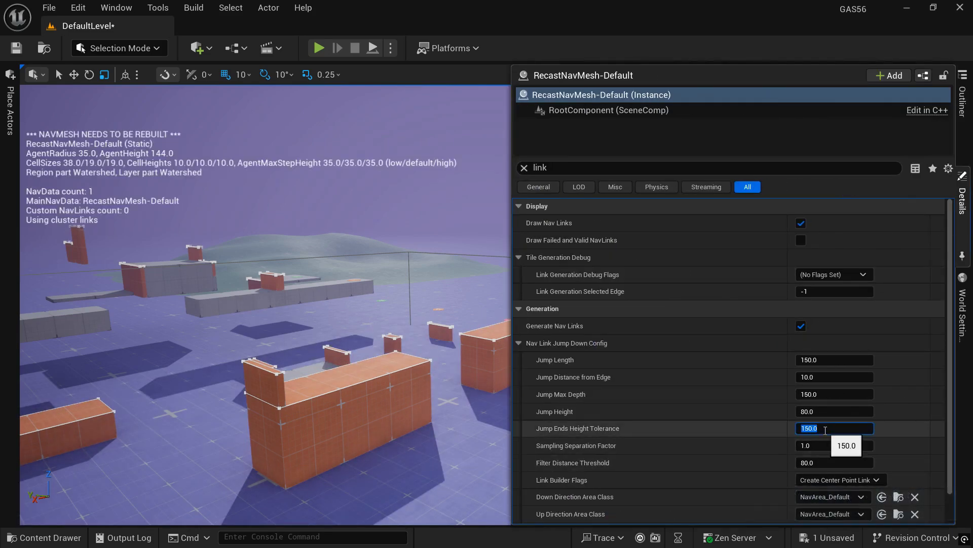
type("120")
key("Return")
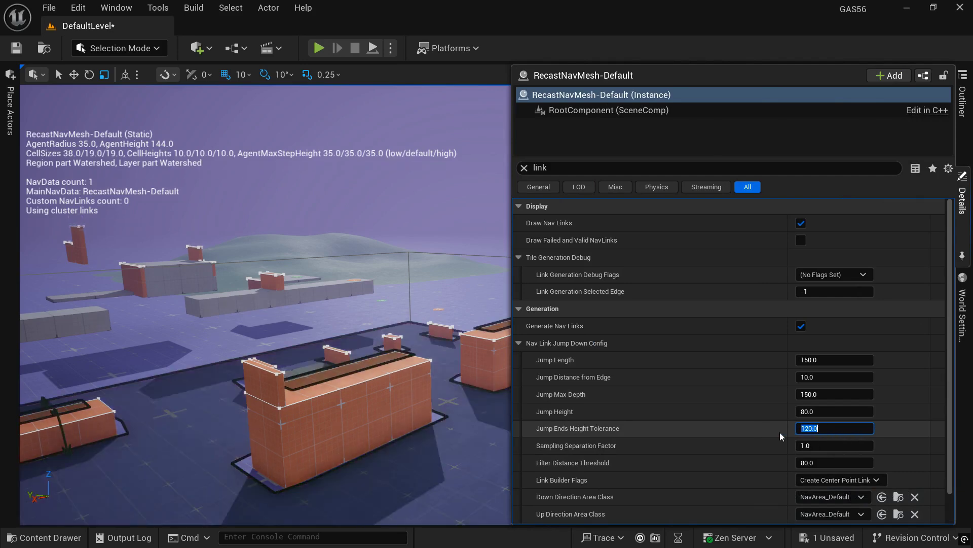
type("150")
key("Return")
right_click_drag(446, 406, 410, 404)
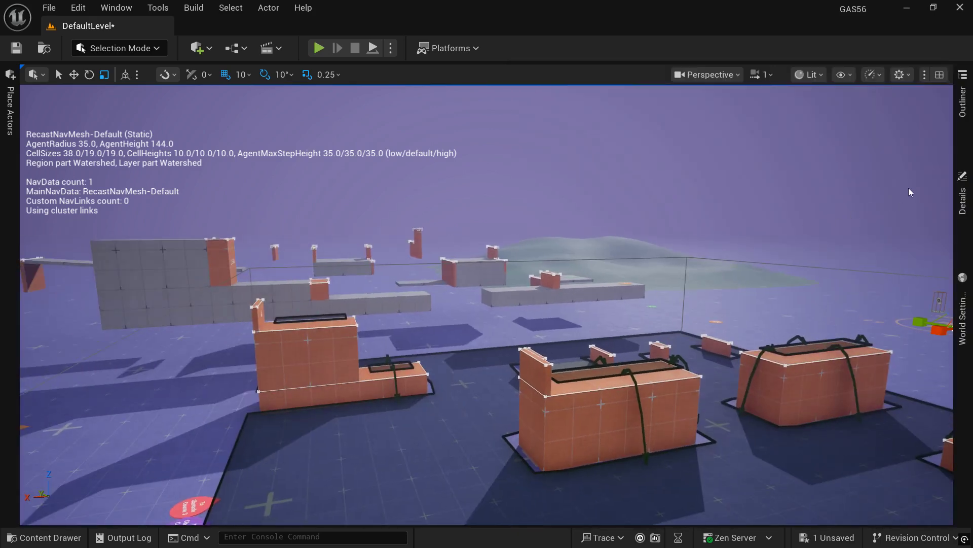
Step: Raise the Jump Max Depth of the nav link jump-down configuration to 200 and 300, and inspect the generated links
left_click(962, 200)
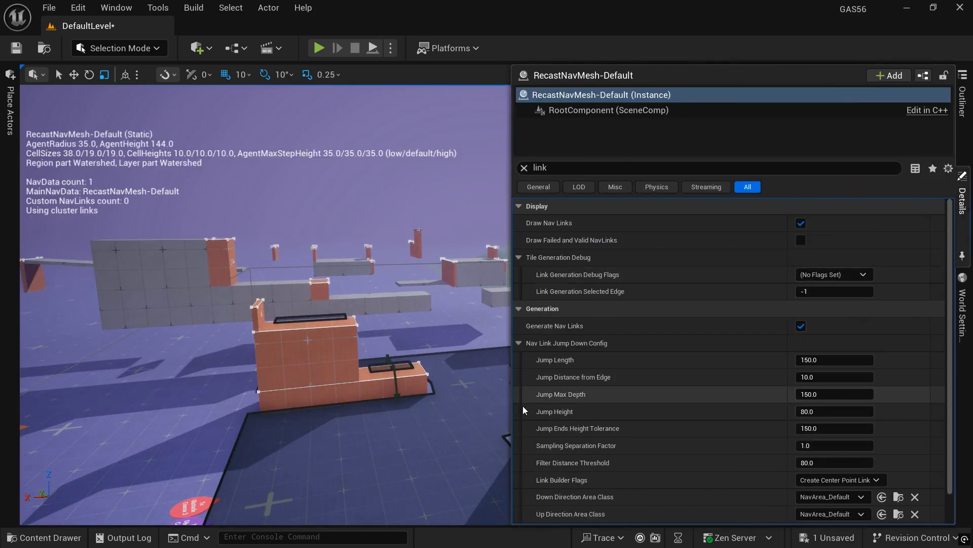
mouse_move(570, 396)
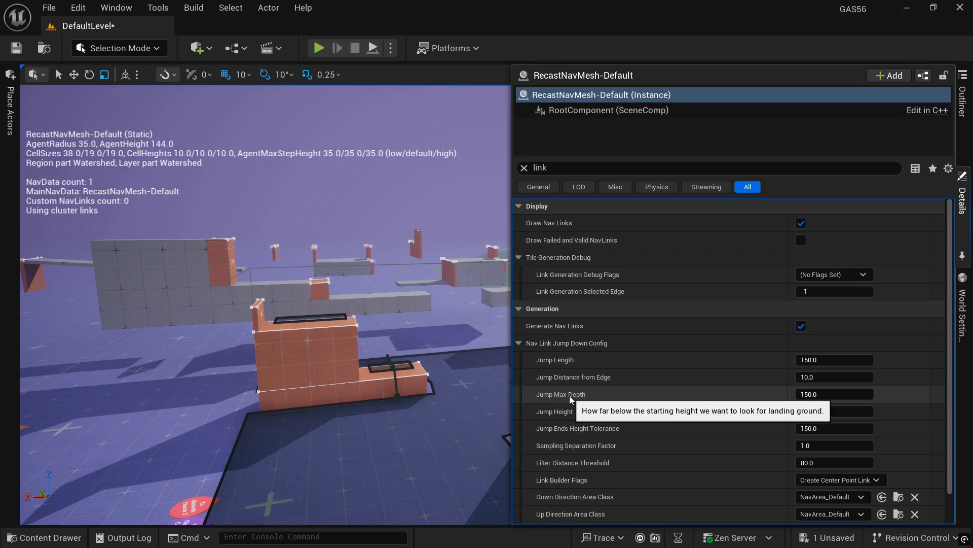
left_click(814, 395)
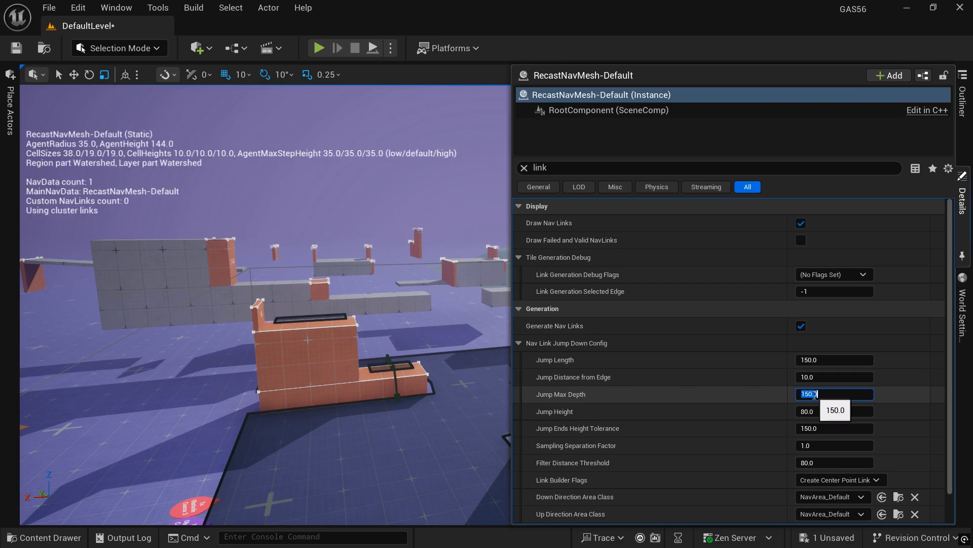
type("200")
key("Return")
type("300")
key("Return")
right_click_drag(428, 419, 449, 419)
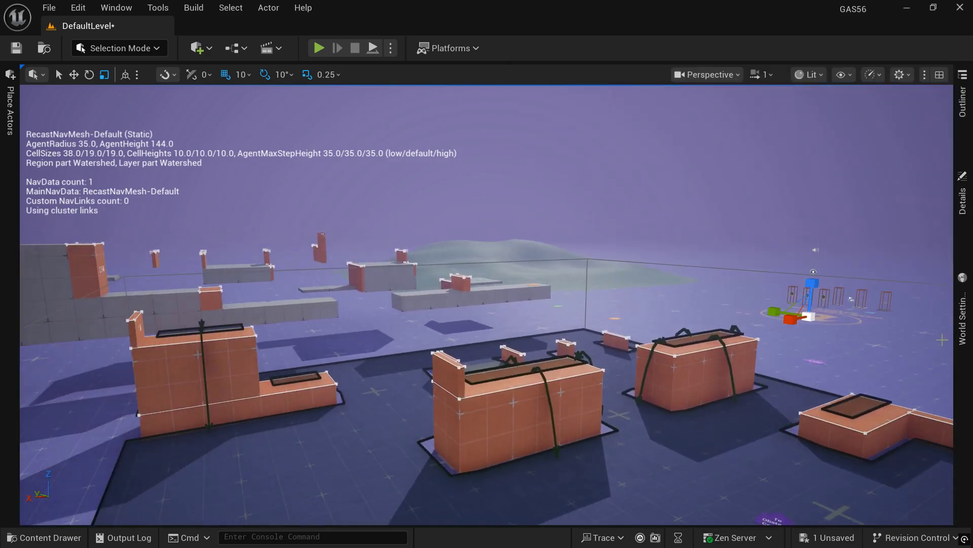
Step: Compare Jump Max Depth values of 120 and 300, and settle on 250
left_click(967, 221)
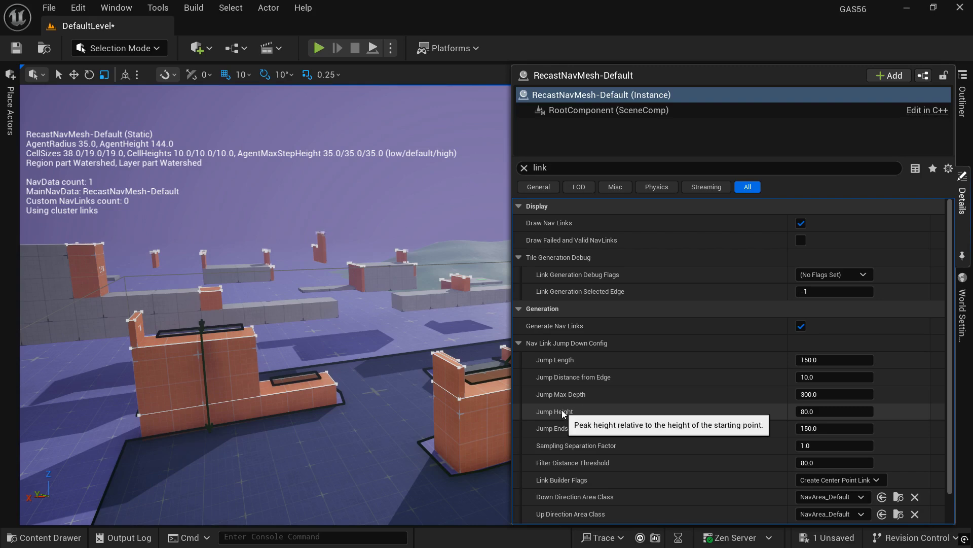
left_click(608, 371)
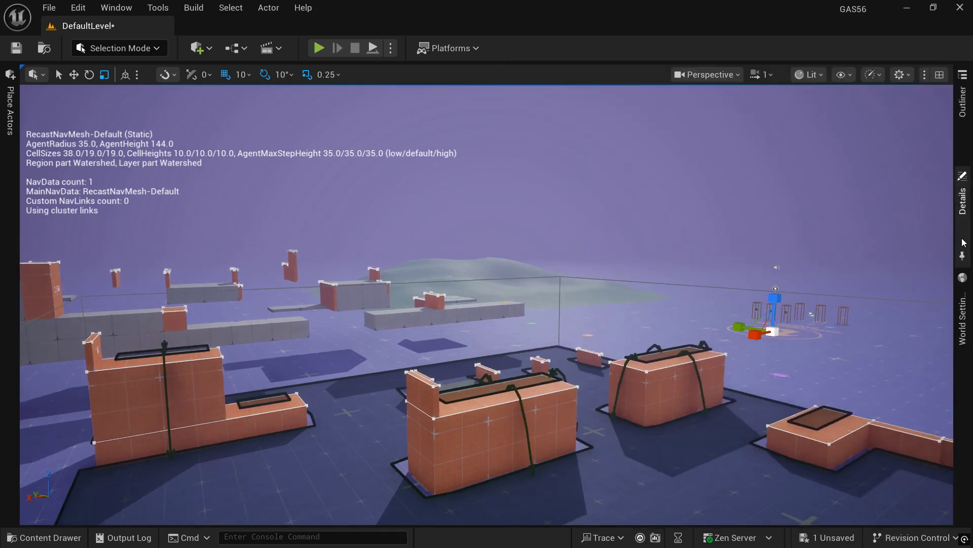
left_click(962, 199)
left_click(878, 393)
type("120")
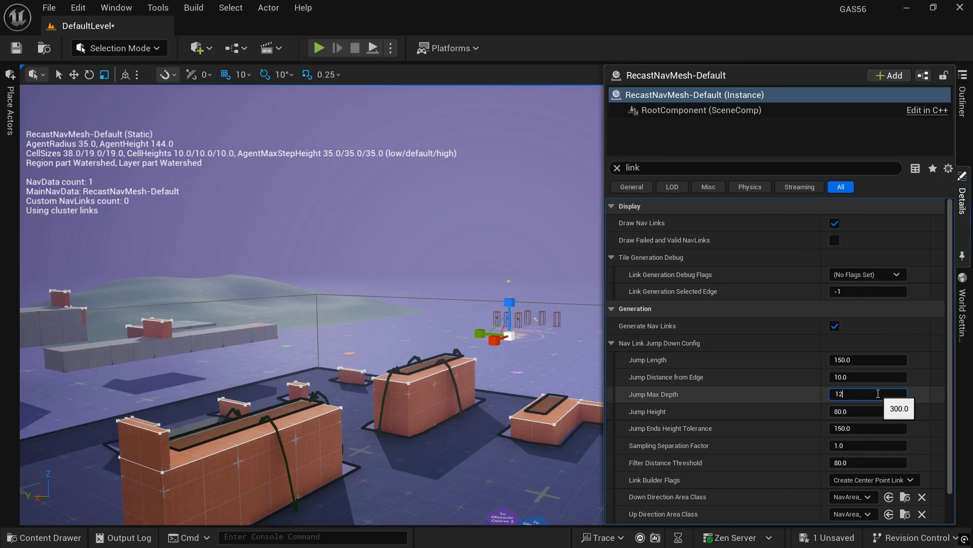
key("Return")
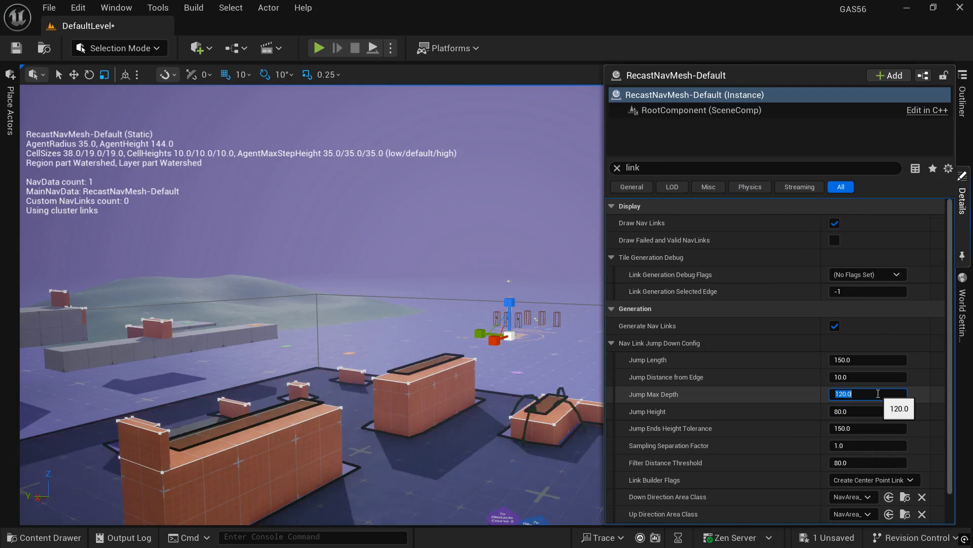
type("300")
key("Return")
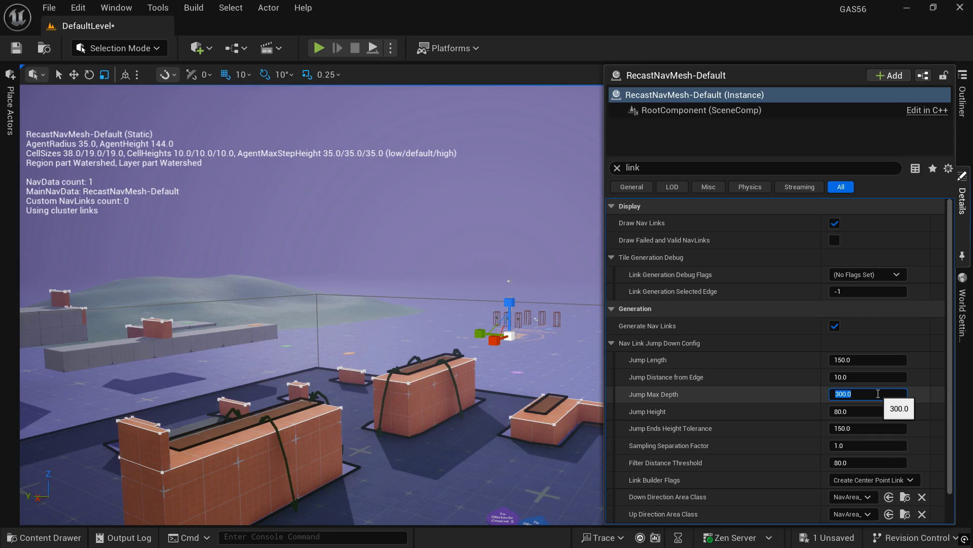
type("250")
key("Return")
right_click_drag(373, 389, 318, 398)
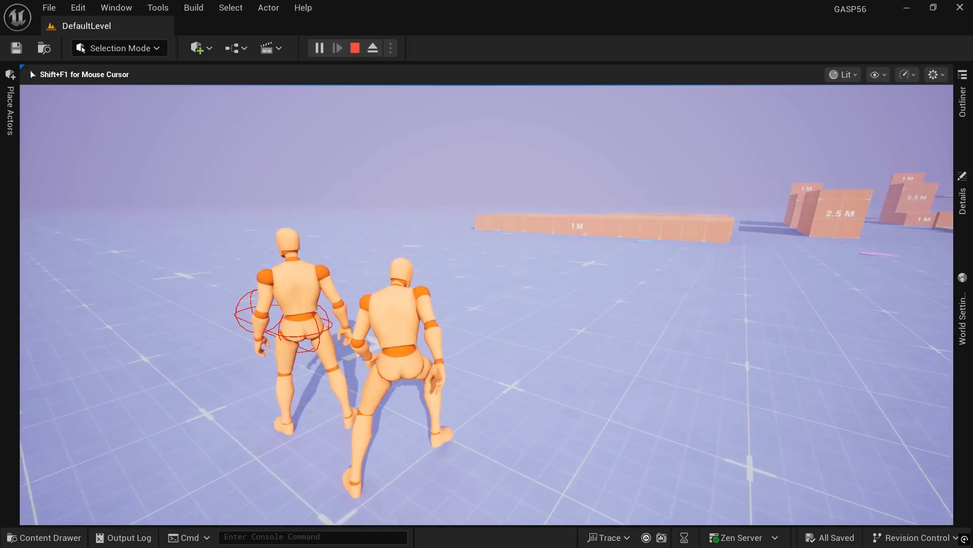
Step: Run the player character toward the obstacles in the play session to test the NPC following
key("w")
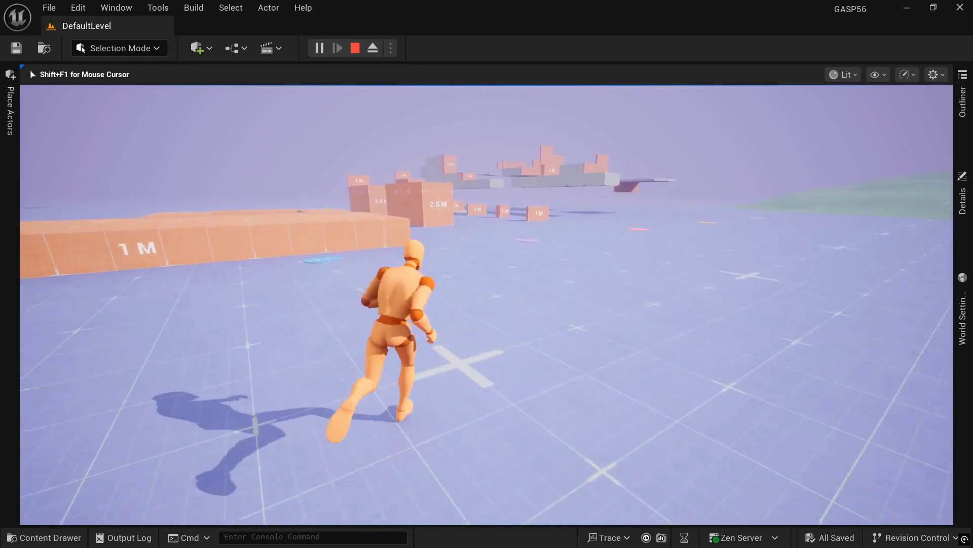